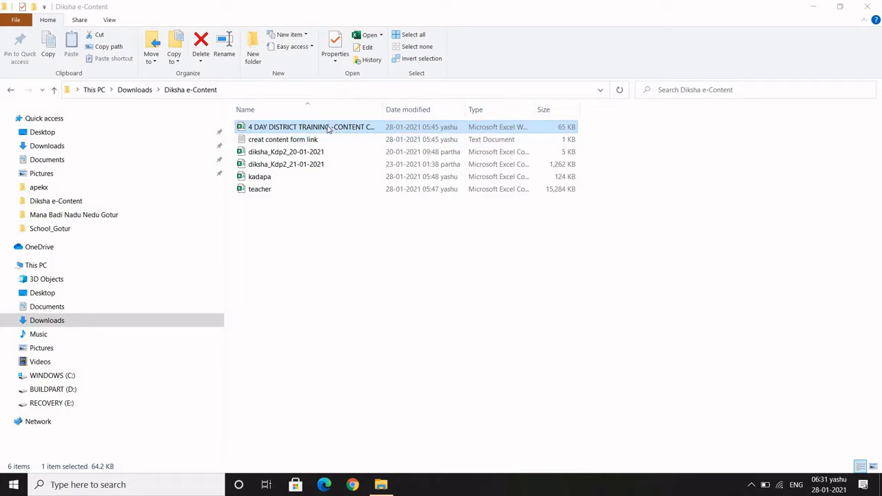
Open the 4 DAY DISTRICT TRAINING form responses, kadapa and teacher workbooks from Diksha e-Content
double_click(329, 129)
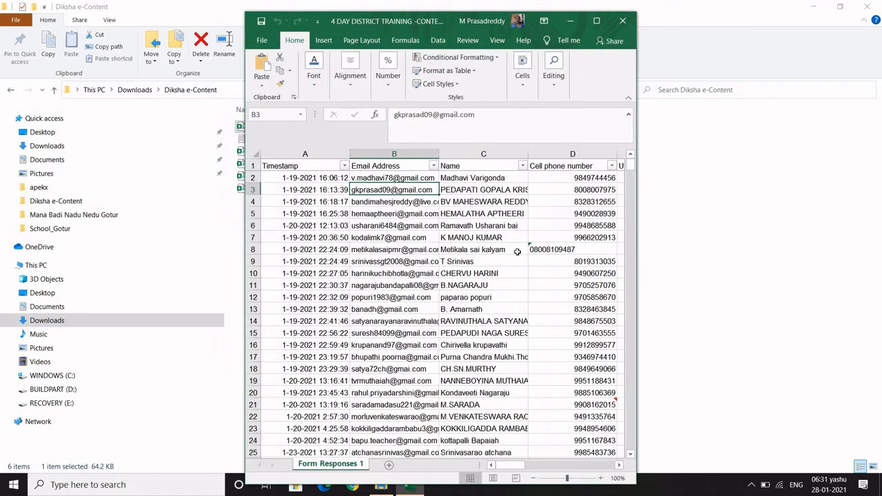
left_click(597, 22)
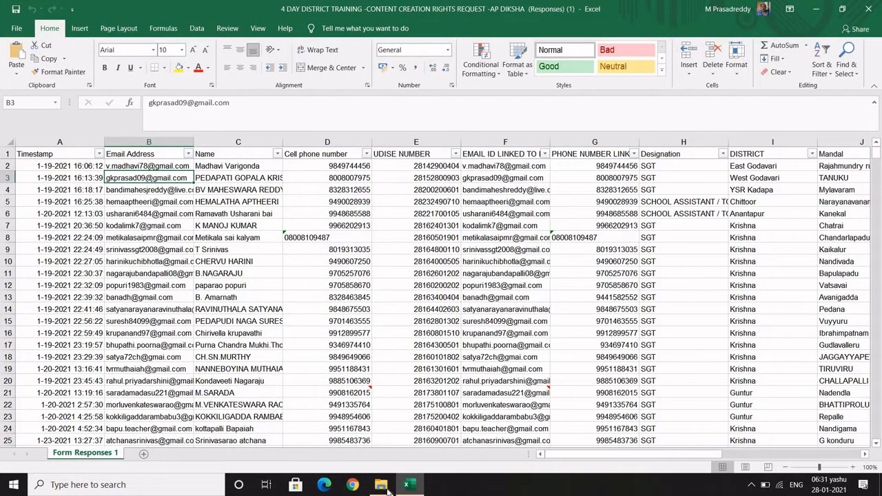
left_click(382, 485)
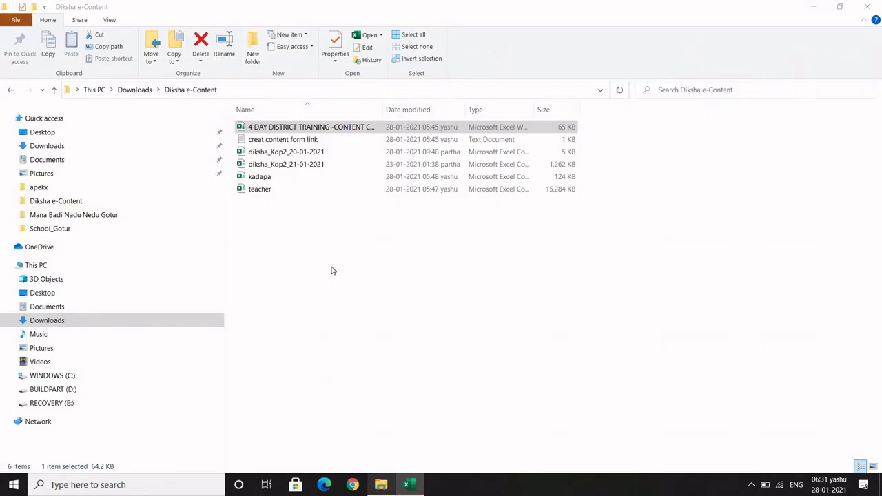
double_click(273, 178)
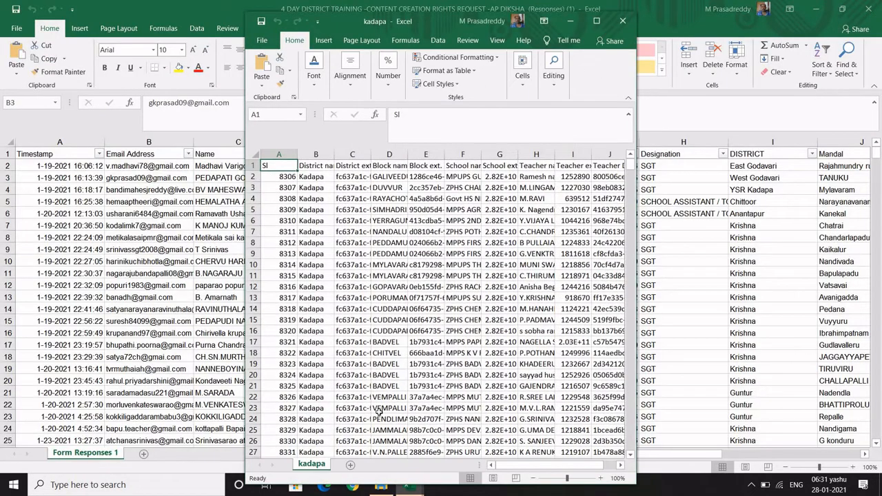
left_click(381, 487)
double_click(264, 190)
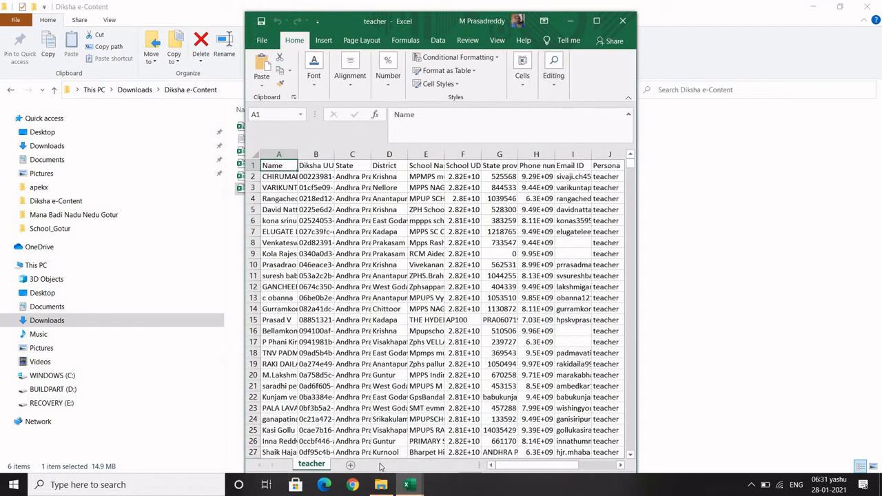
Preview the three open workbooks from the Excel taskbar, then bring kadapa to the front
mouse_move(412, 488)
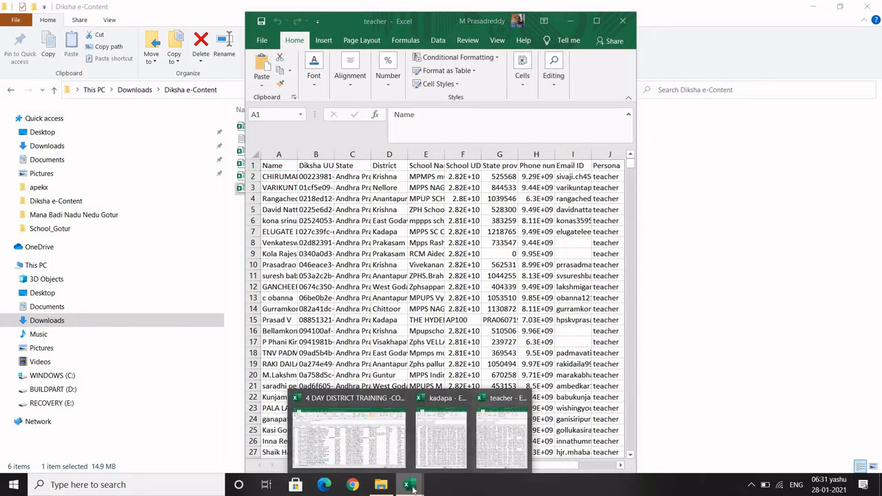
mouse_move(370, 442)
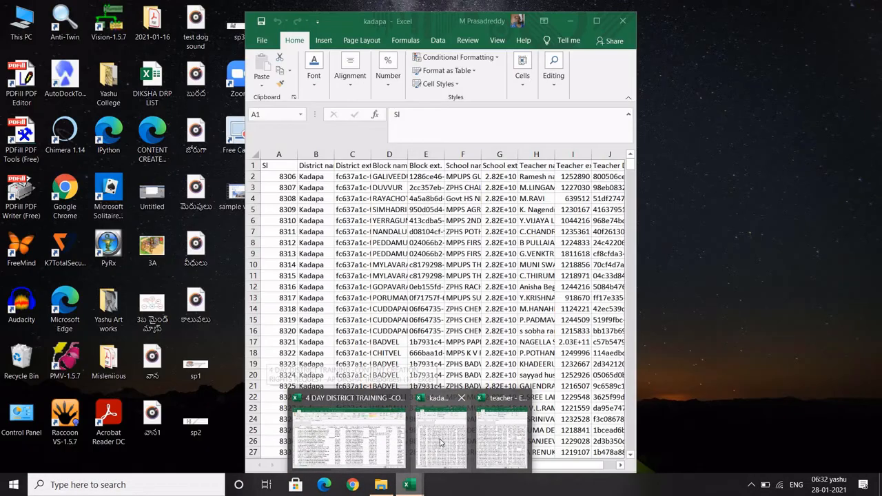
mouse_move(441, 442)
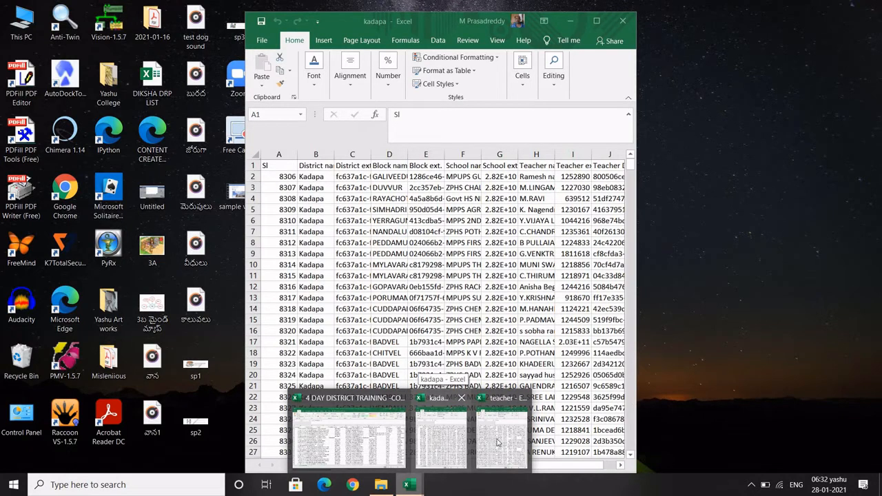
mouse_move(502, 442)
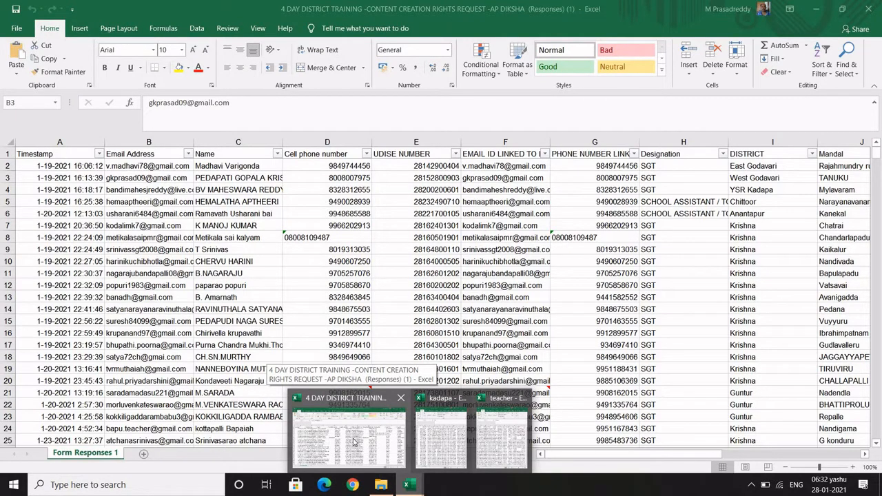
mouse_move(469, 434)
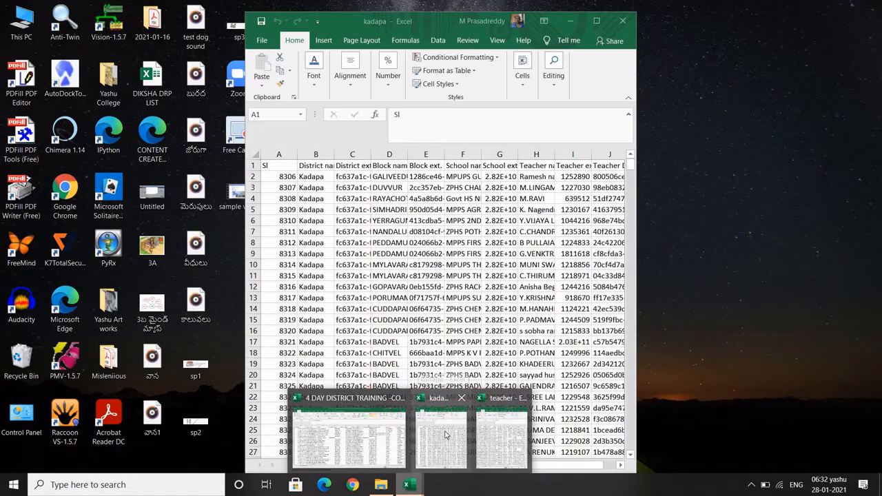
left_click(445, 434)
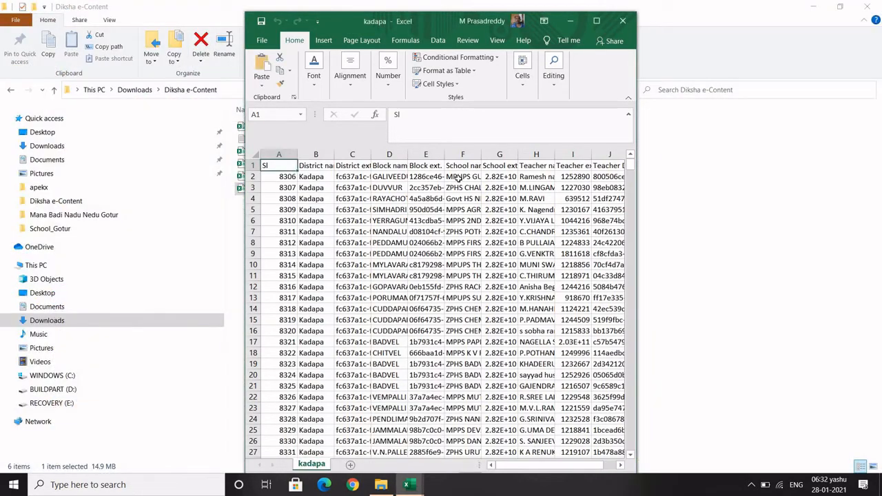
Maximize kadapa and compare its teacher ID in I2 with the form responses Treasury Id in L2
left_click(597, 22)
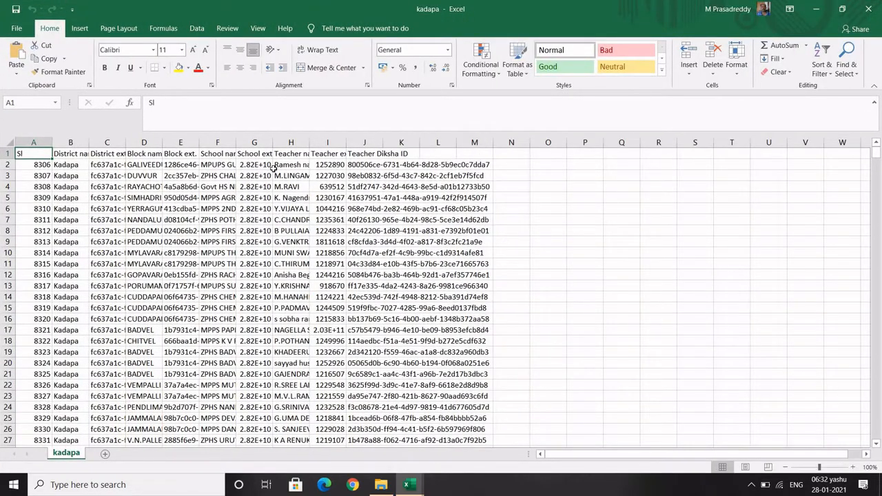
left_click(324, 166)
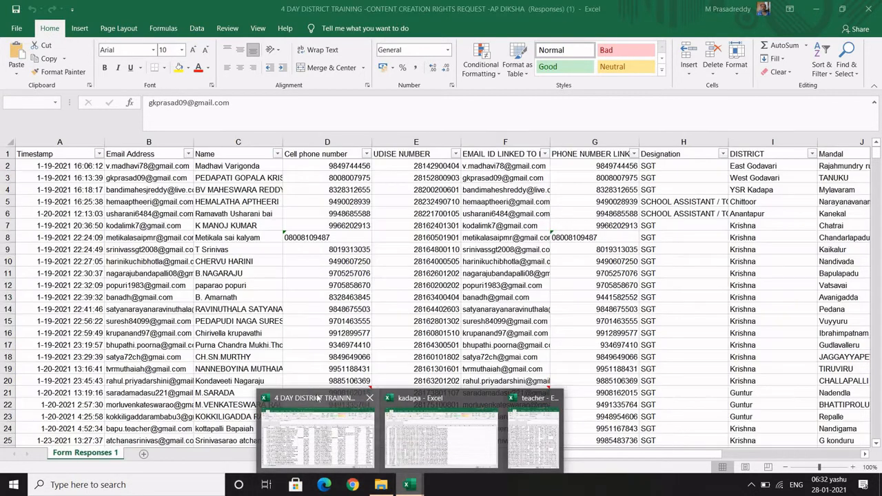
left_click(318, 400)
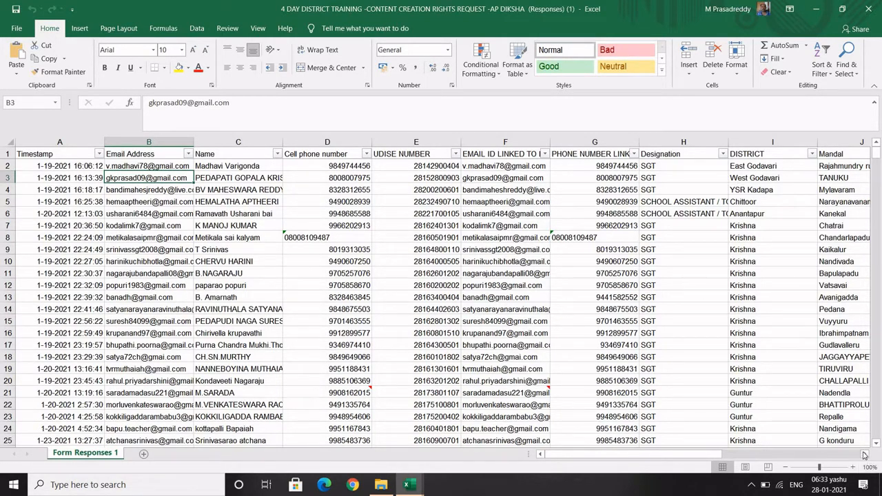
scroll(864, 455, "right", 6)
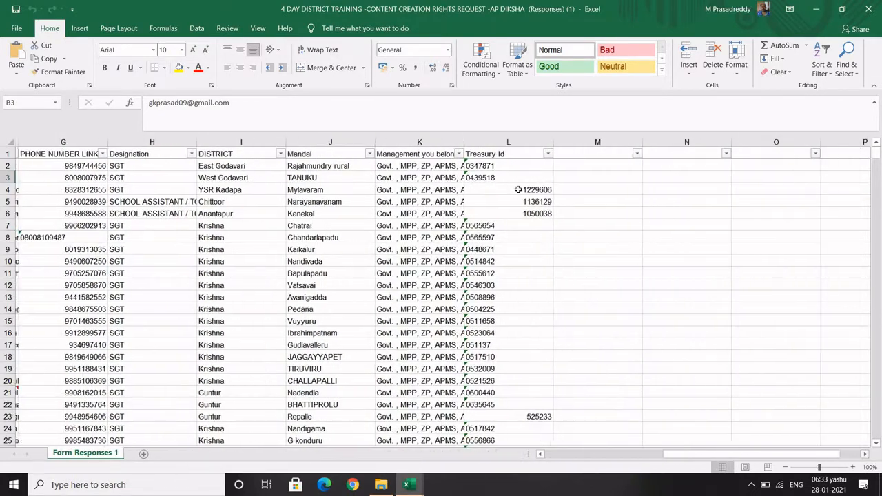
left_click(497, 167)
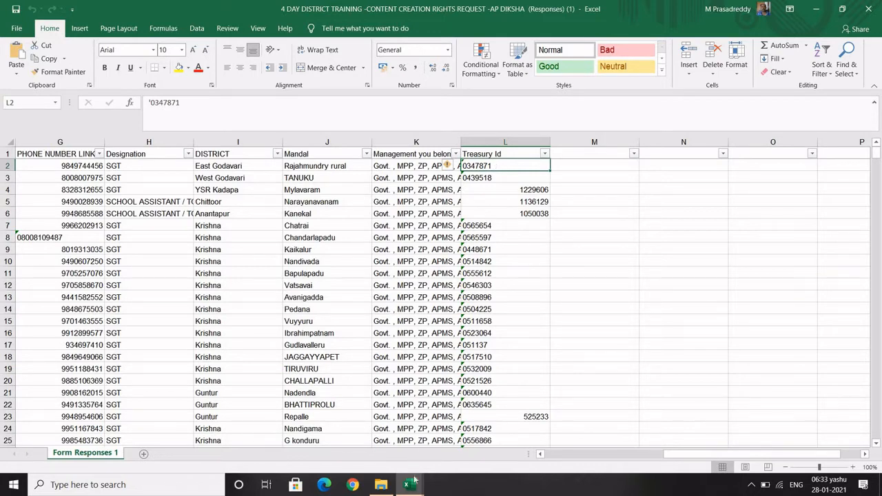
Return to the kadapa workbook and select cell N2 for the lookup formula
mouse_move(411, 488)
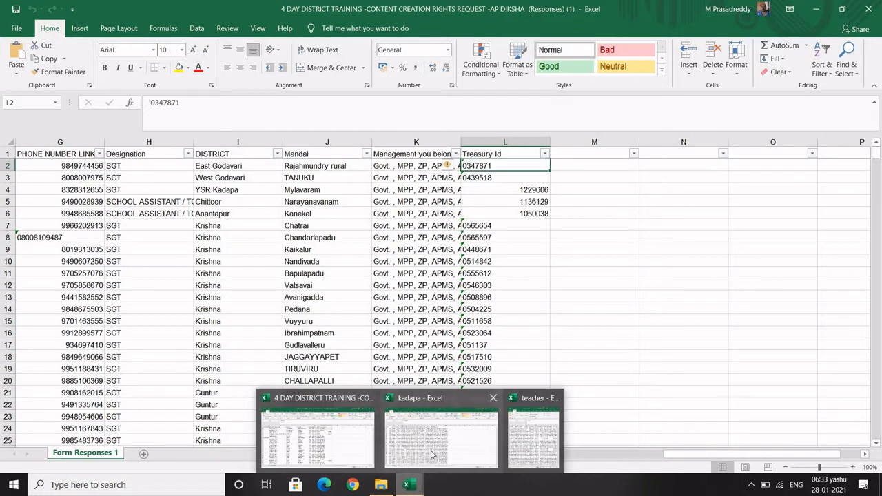
mouse_move(432, 455)
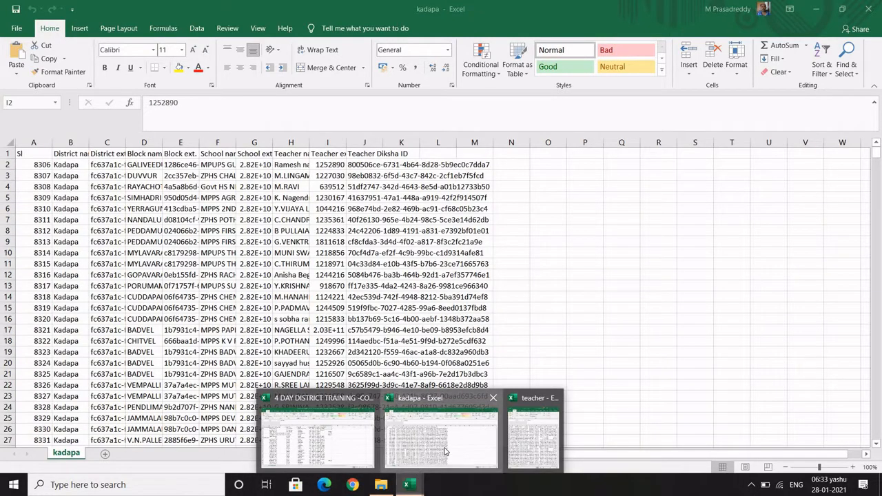
left_click(445, 451)
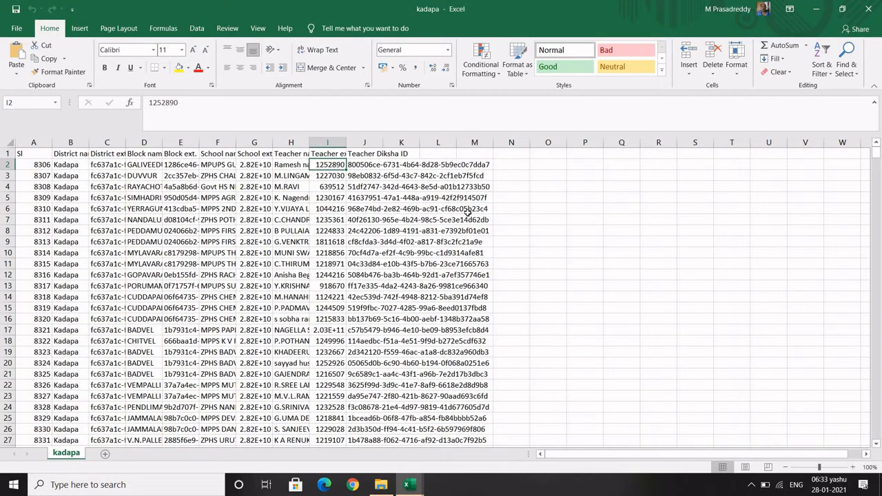
left_click(513, 164)
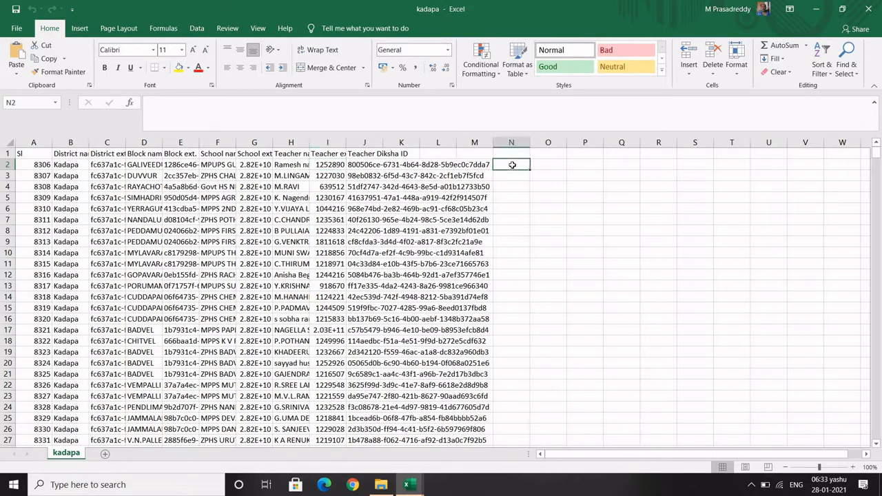
Enter =VLOOKUP(I2, in kadapa cell N2 and go to the form responses workbook
type("=")
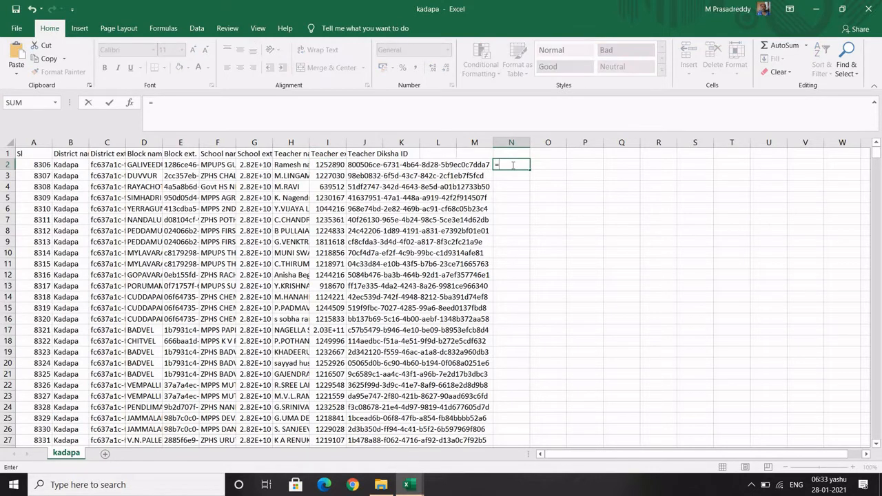
type("VLOOKUP")
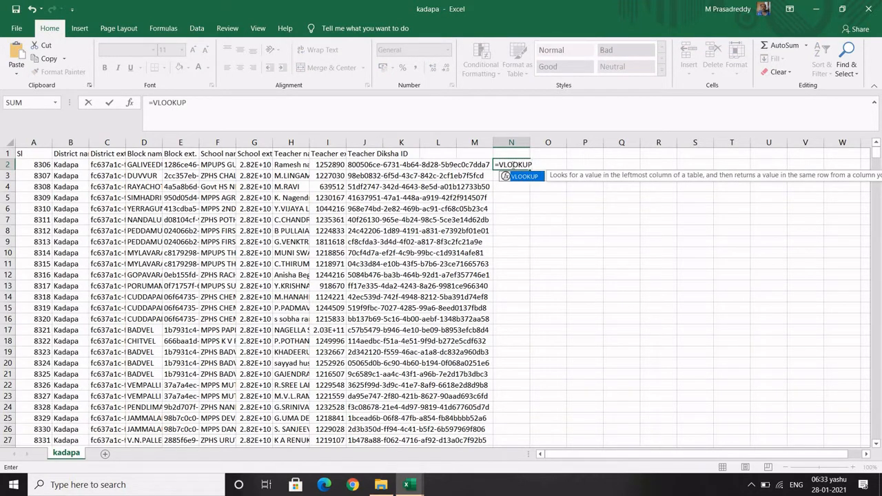
type("(")
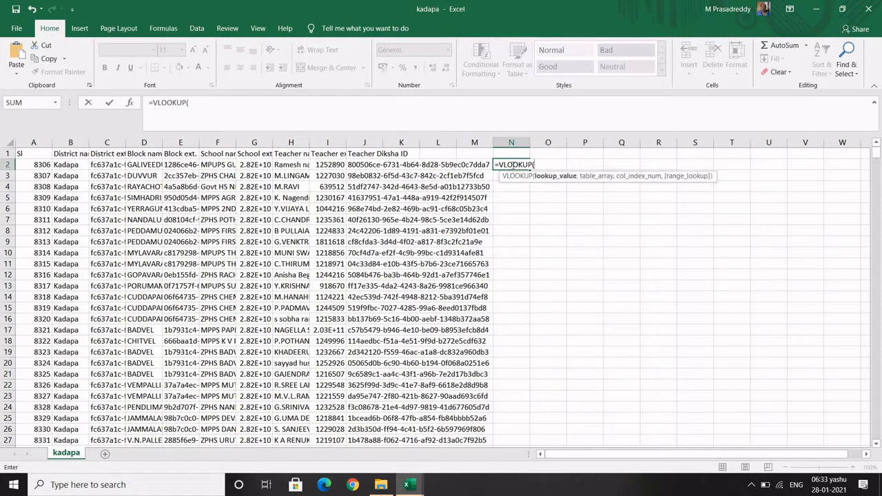
left_click(332, 164)
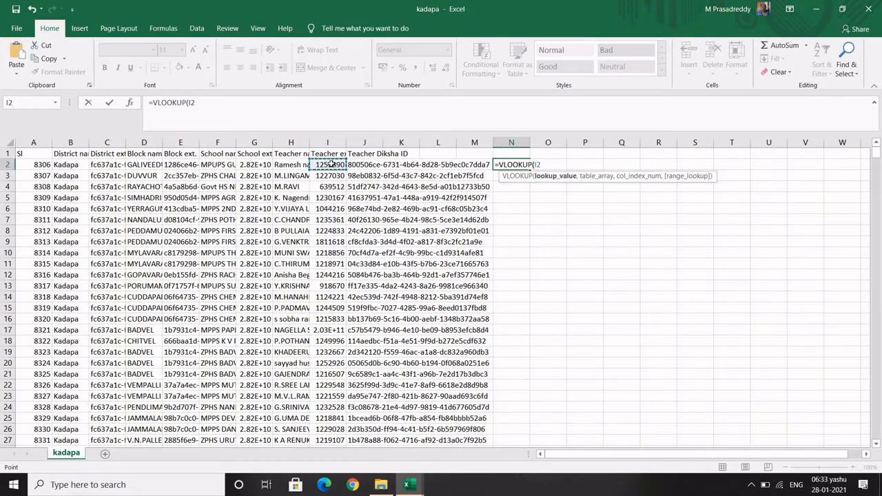
type(",")
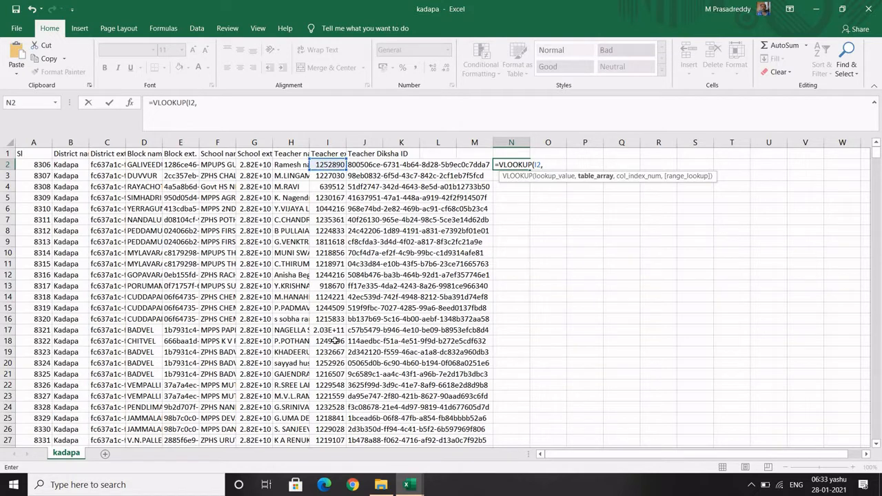
left_click(415, 485)
mouse_move(308, 398)
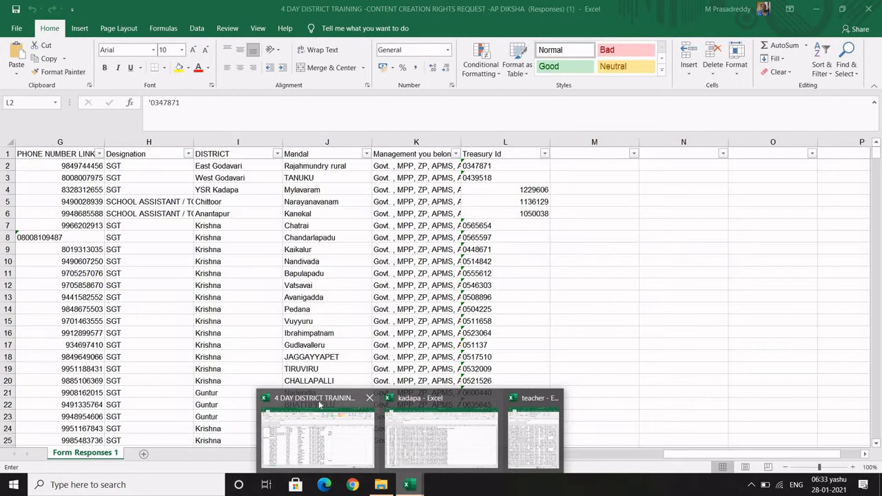
Use the form responses Treasury Id range L2:L571 as the VLOOKUP table array
left_click(319, 413)
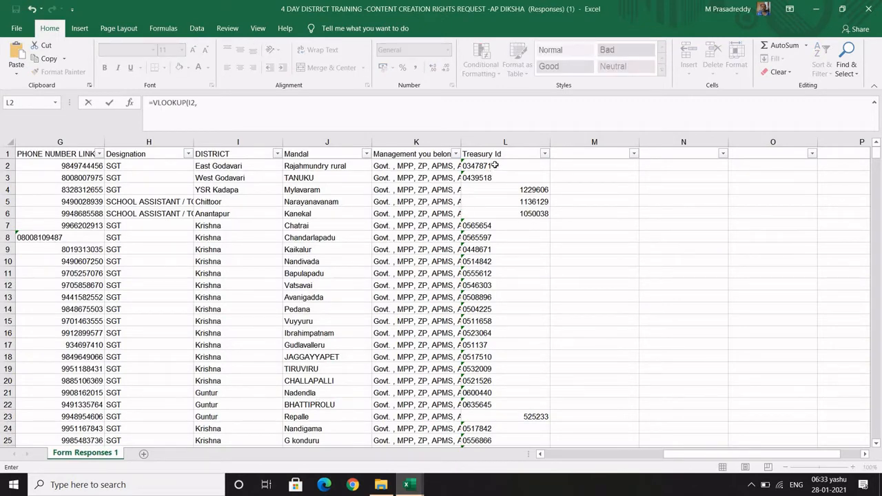
left_click(494, 165)
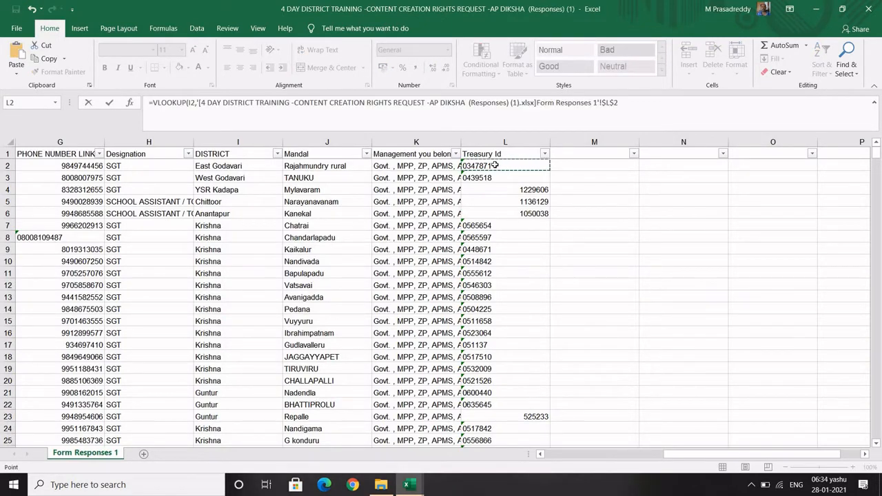
key("shift+Down")
key("shift+Down")
key("shift+Down")
key("shift+Down")
key("shift+Down")
key("shift+Down")
key("shift+Down")
key("shift+Down")
key("shift+Down")
key("shift+Down")
key("shift+Down")
key("shift+Down")
key("shift+Down")
key("shift+Down")
key("shift+Down")
key("shift+Down")
key("shift+Down")
key("shift+Down")
key("shift+Down")
key("shift+Down")
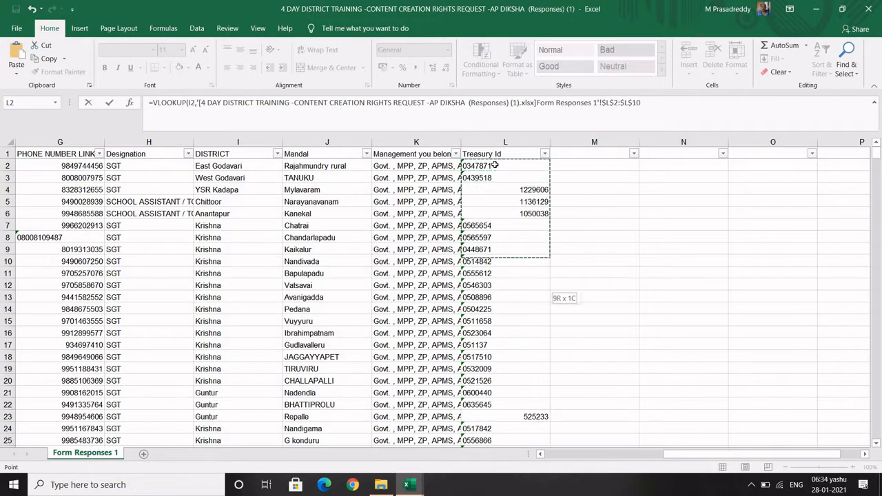
key("shift+Down")
key("shift+Down")
key("shift+Down")
key("shift+Down")
key("shift+Down")
key("shift+Down")
key("shift+Down")
key("shift+Down")
key("shift+Down")
key("shift+Down")
key("shift+Down")
key("shift+Down")
key("shift+Down")
key("shift+Down")
key("shift+Down")
key("shift+Down")
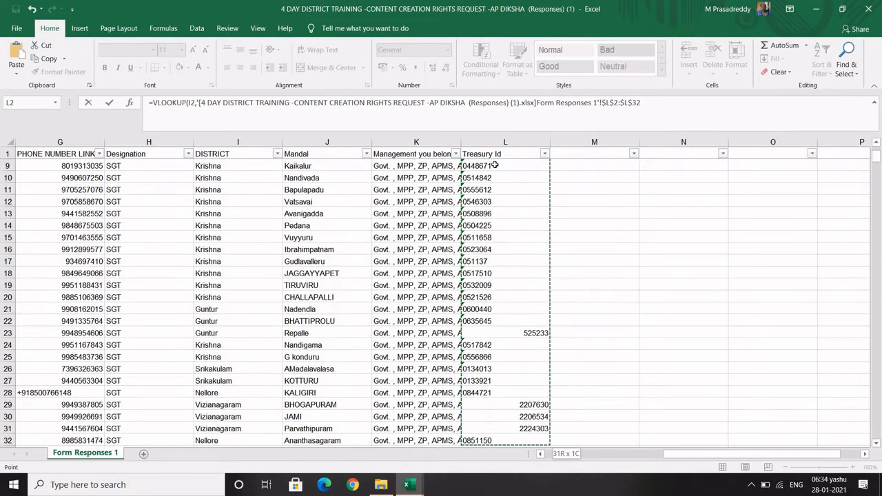
key("shift+Down")
key("ctrl+shift+Down")
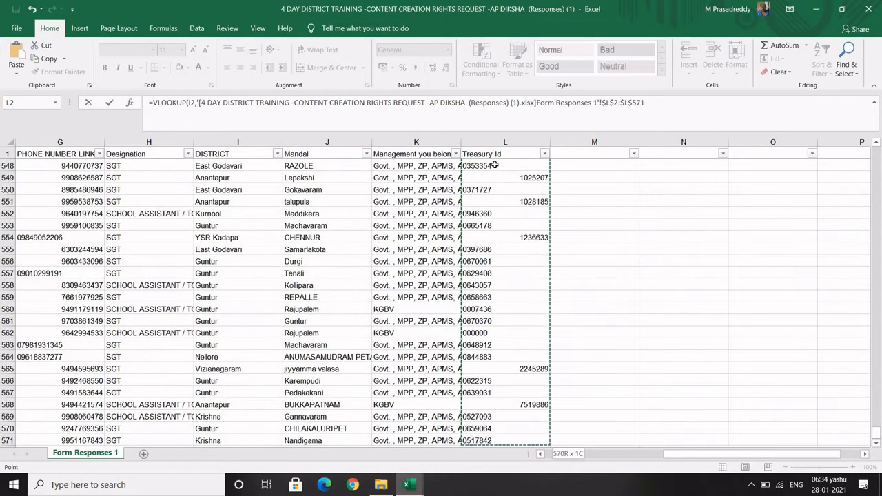
key("ctrl+shift+Down")
key("ctrl+shift+Up")
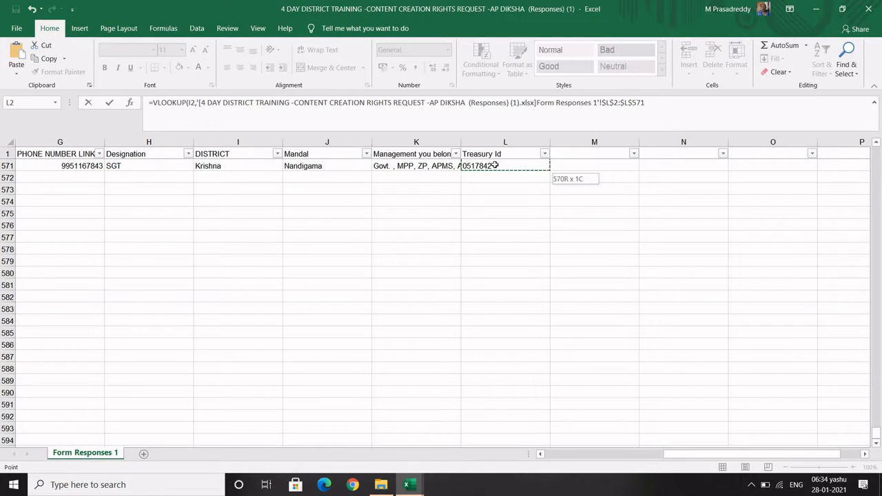
Back in the kadapa workbook, add column index 1 to the formula
left_click(648, 104)
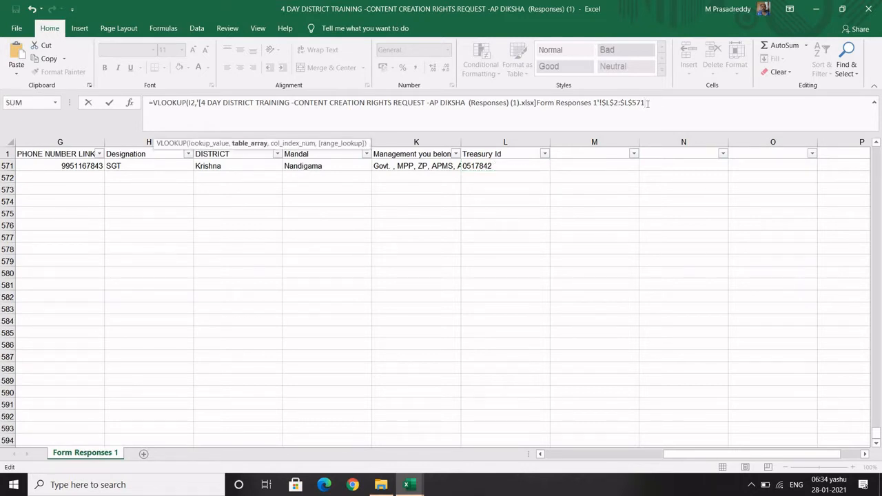
type(",")
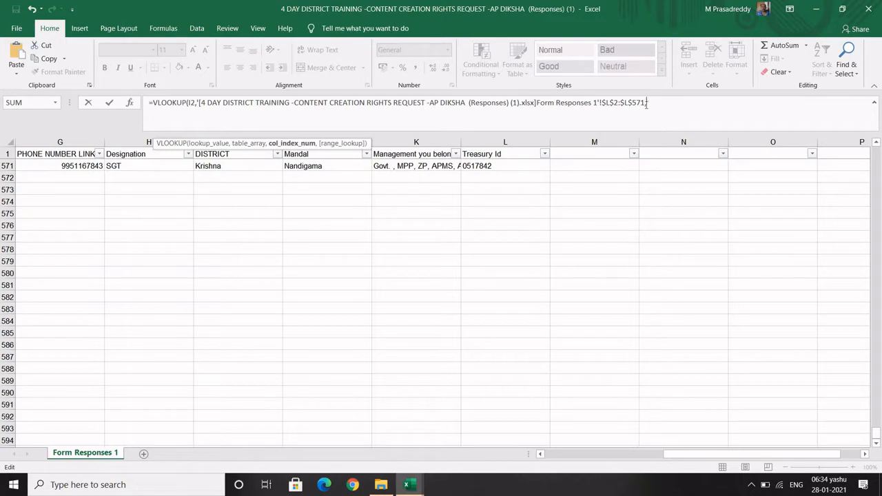
left_click(408, 486)
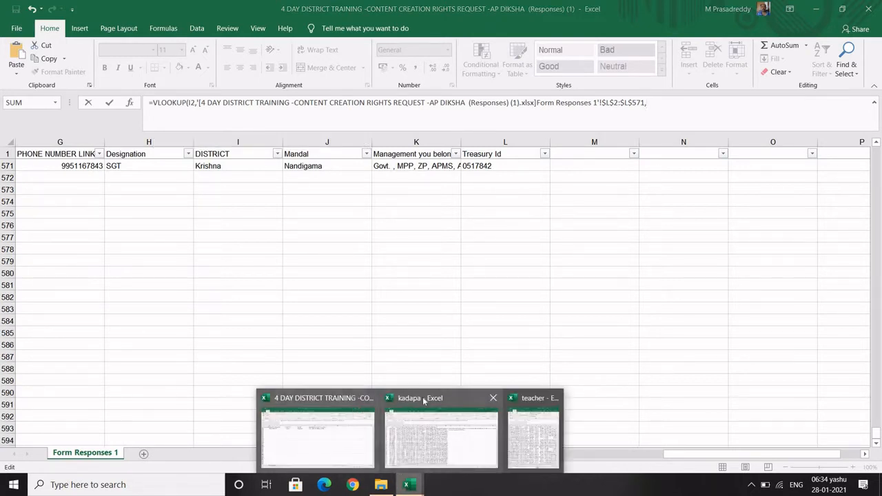
left_click(423, 402)
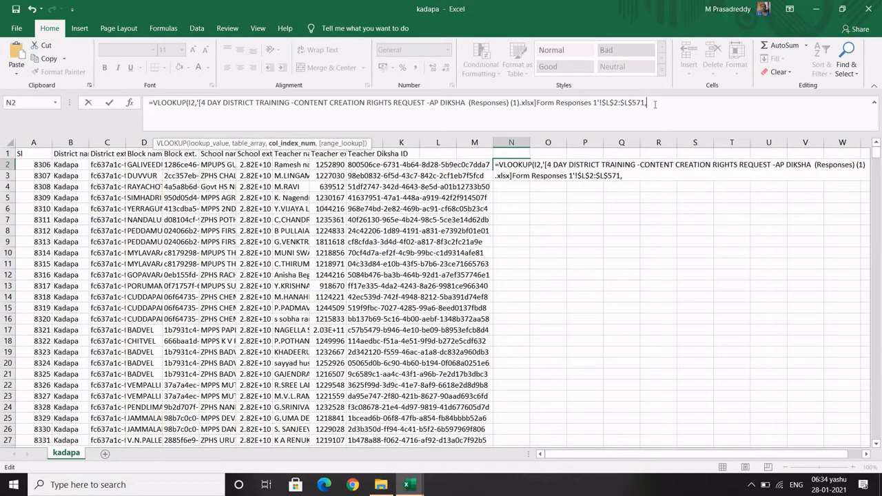
type("1")
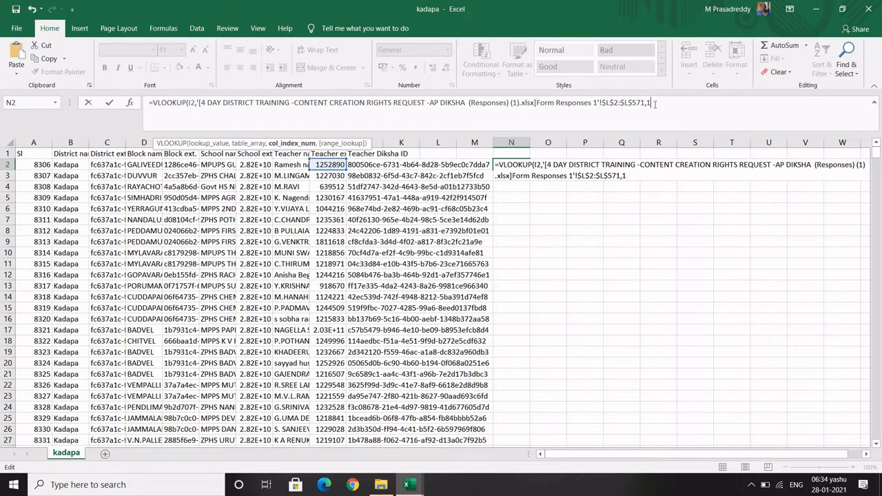
type(",")
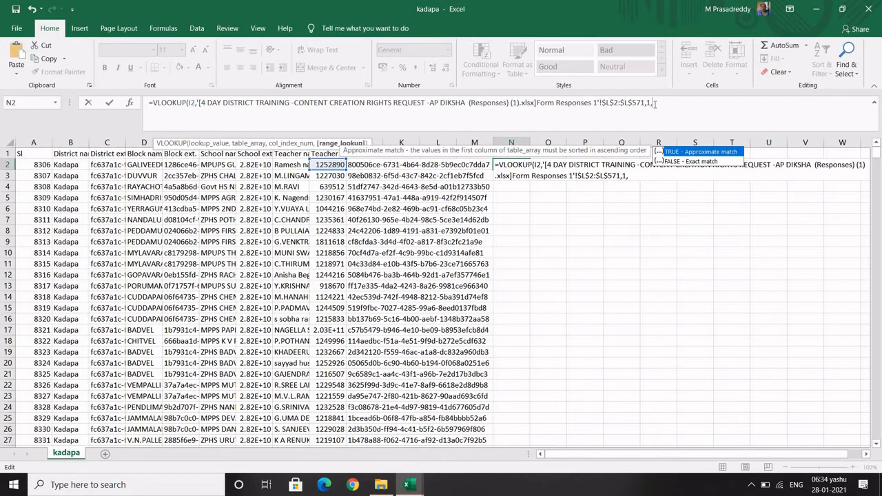
Close the VLOOKUP with FALSE for exact match and check N2, which returns #N/A
type("FALSE)")
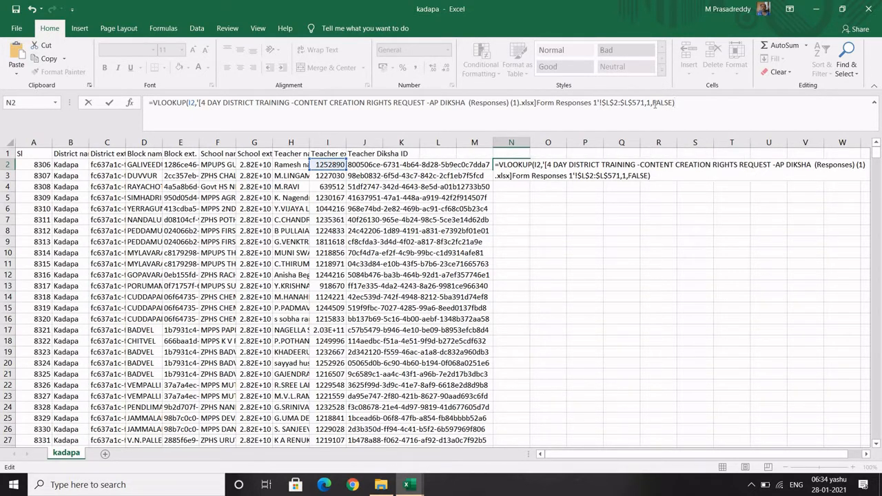
key("Return")
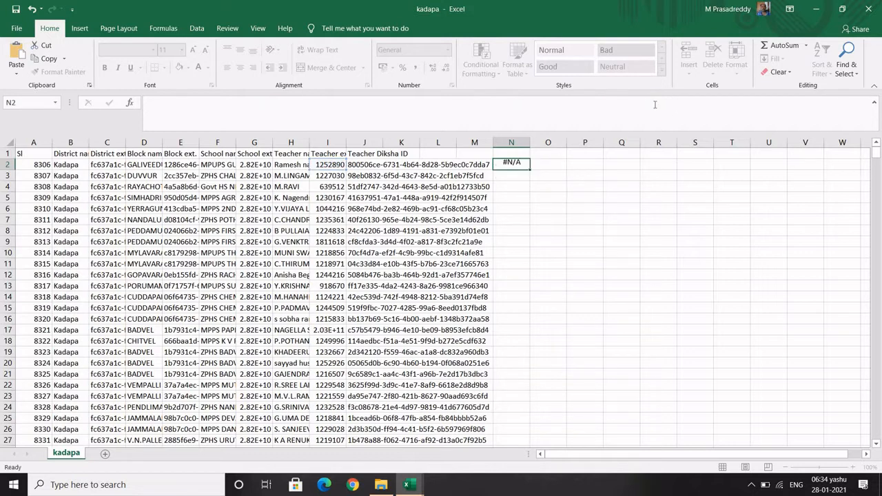
left_click(508, 164)
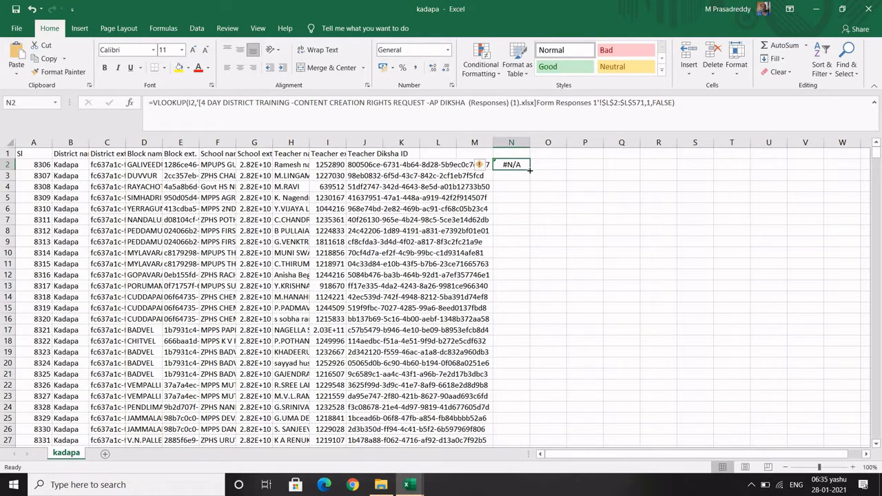
left_click(530, 169)
left_click(530, 169)
left_click(529, 170)
left_click(508, 187)
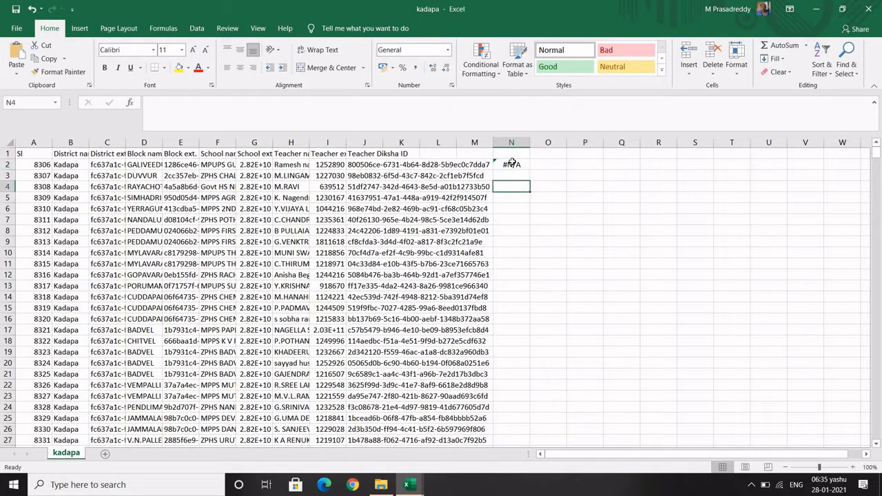
left_click(512, 164)
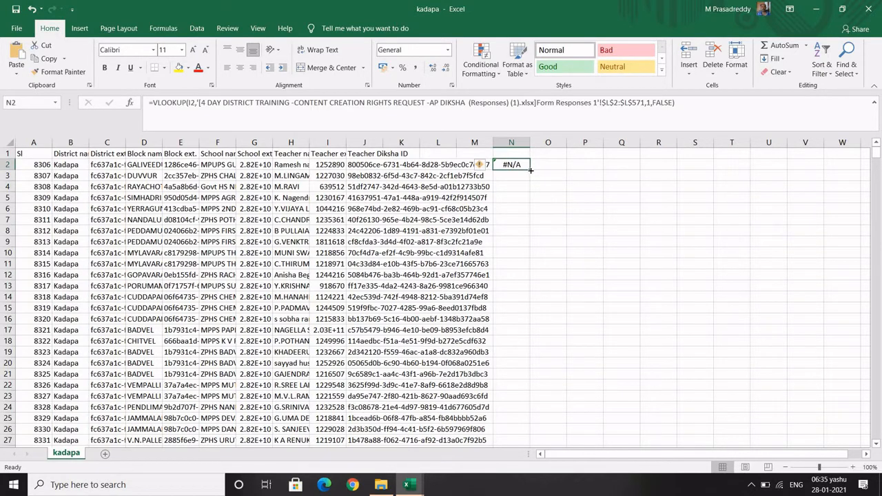
left_click_drag(531, 170, 524, 481)
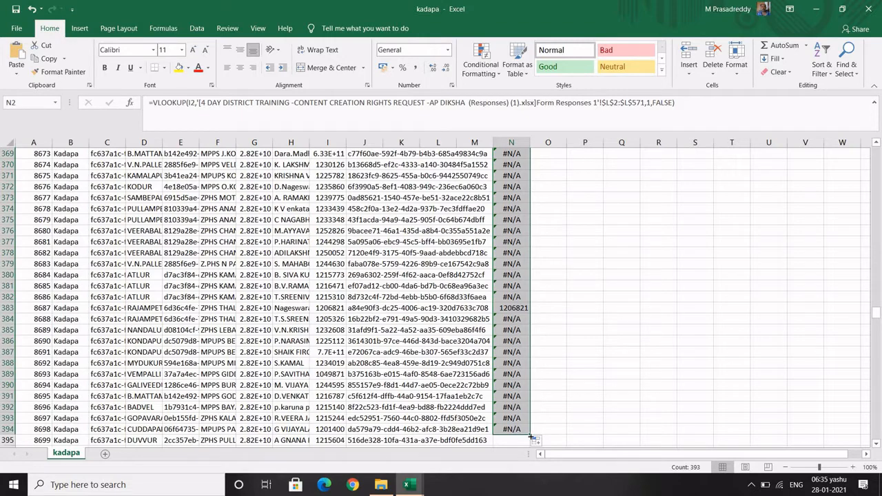
left_click(643, 219)
scroll(319, 207, "up", 20)
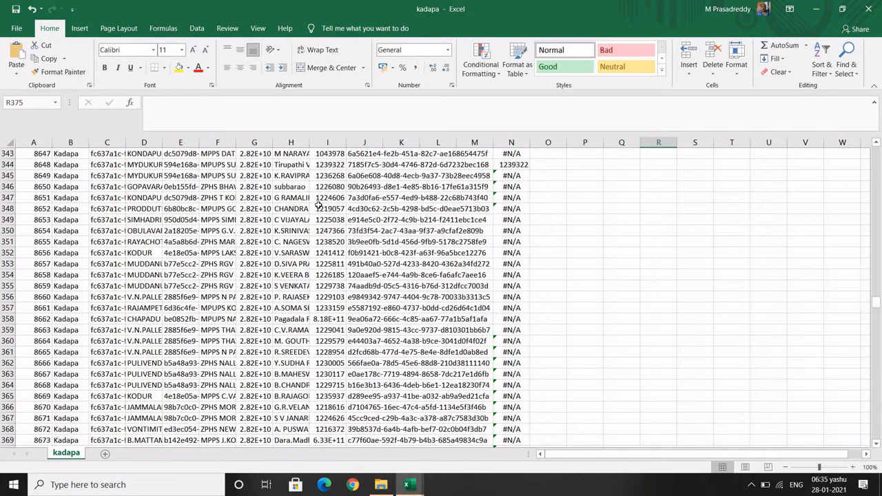
scroll(313, 209, "up", 6)
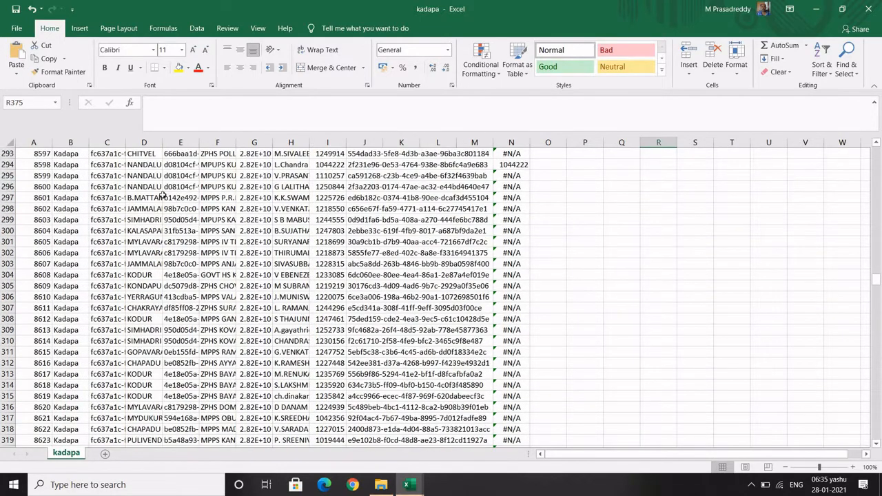
scroll(160, 193, "up", 7)
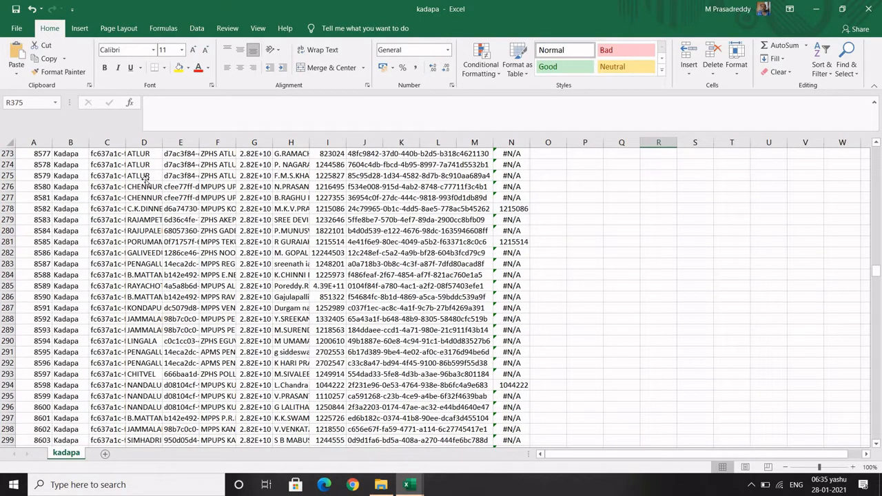
left_click(145, 178)
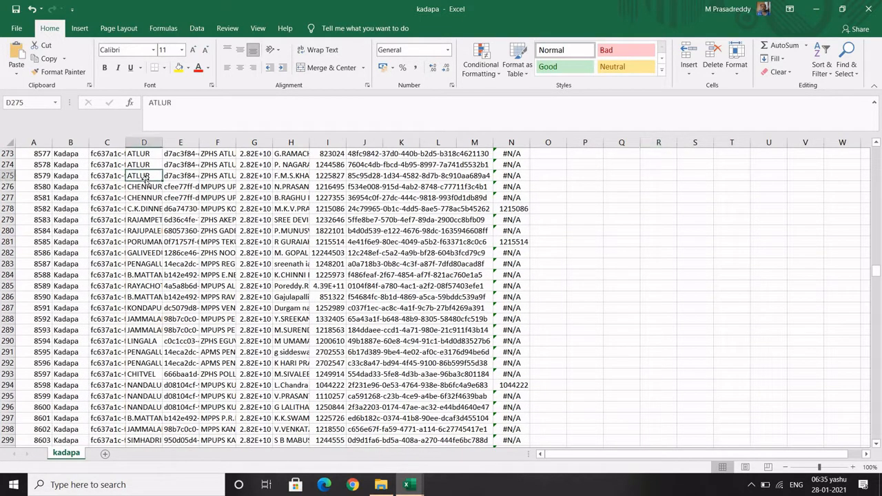
left_click(69, 173)
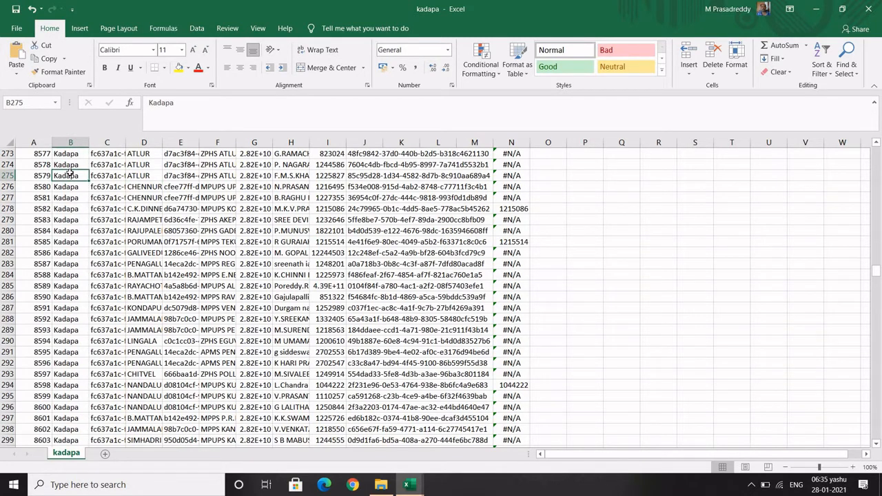
key("ctrl+Home")
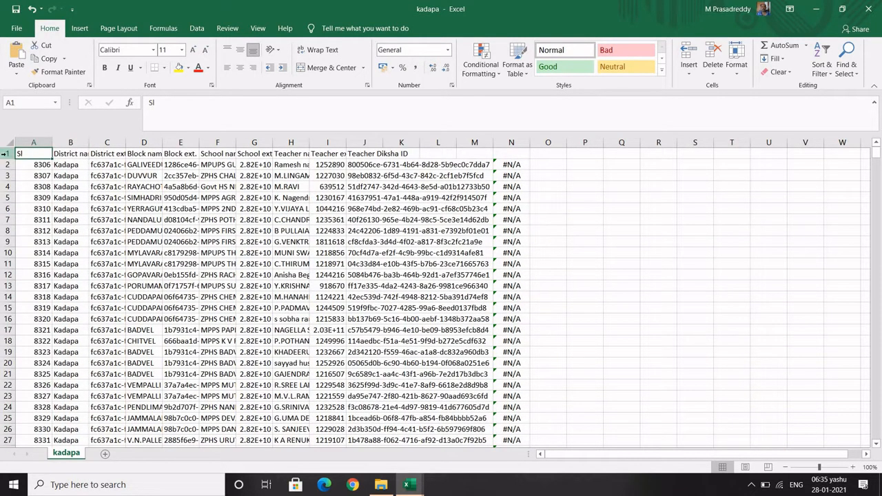
Turn on header-row filters and refill the N2 formula down to the last data row
left_click(6, 153)
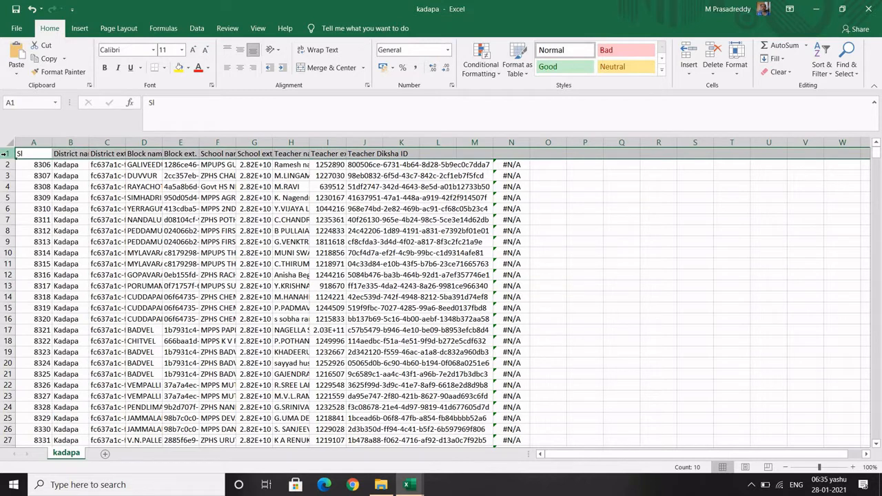
key("ctrl+shift+l")
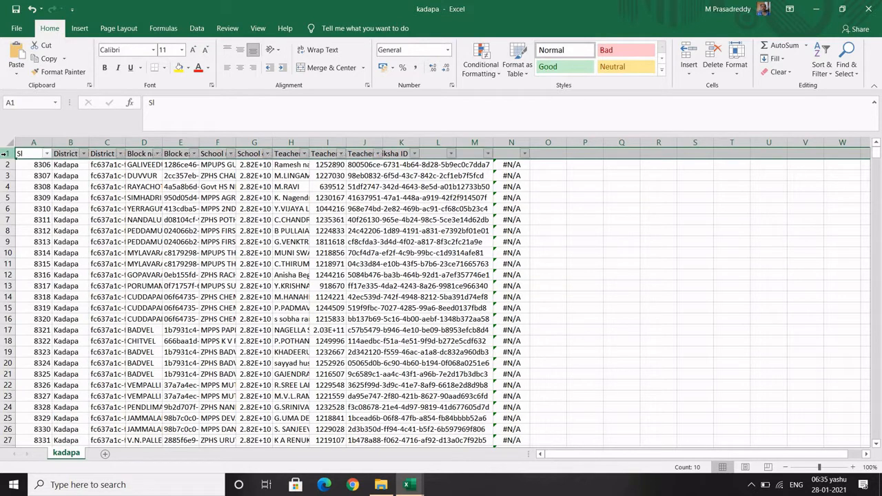
left_click(84, 153)
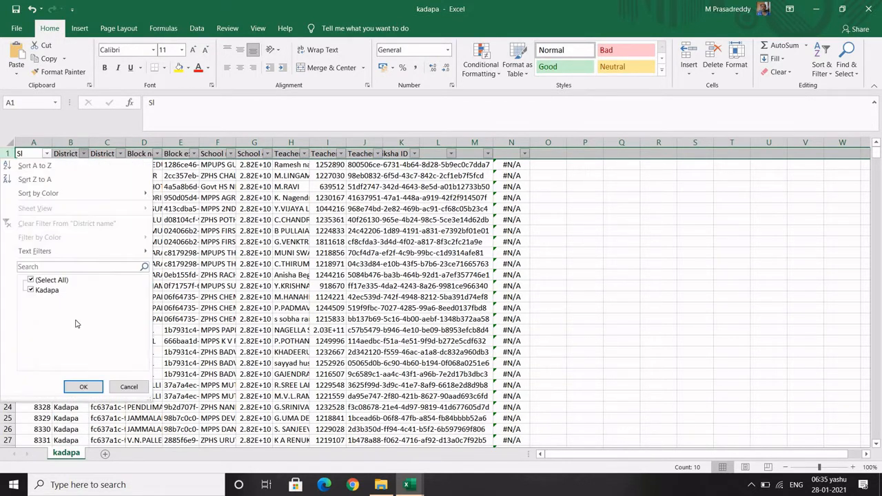
left_click(84, 386)
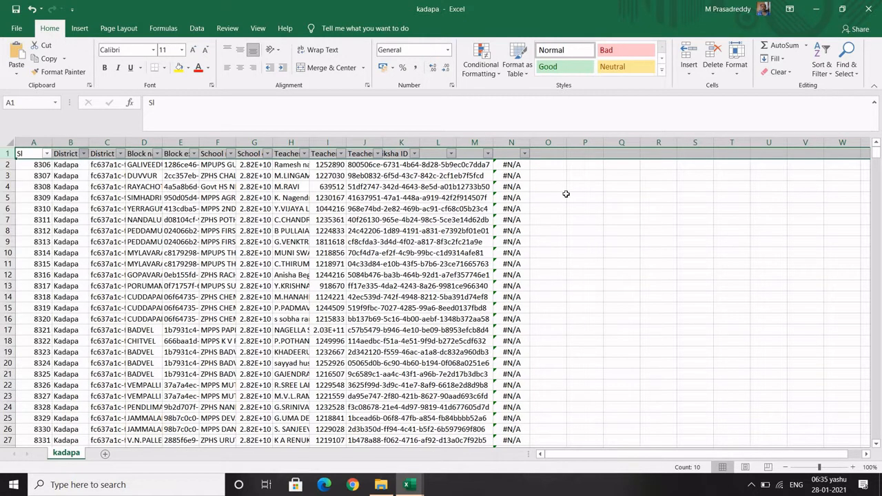
left_click(518, 163)
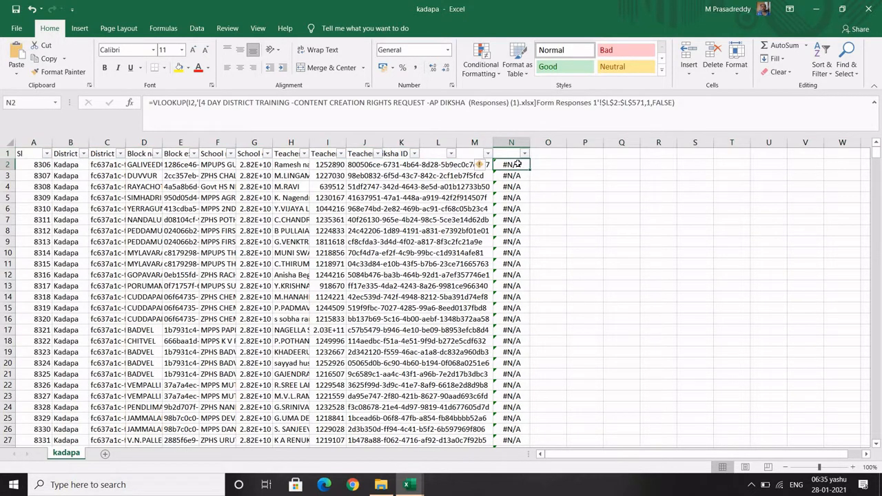
key("Up")
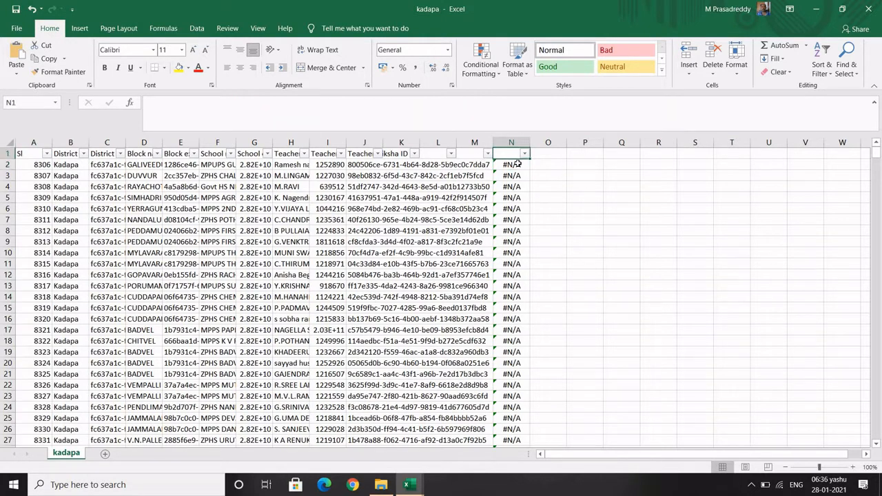
left_click(518, 164)
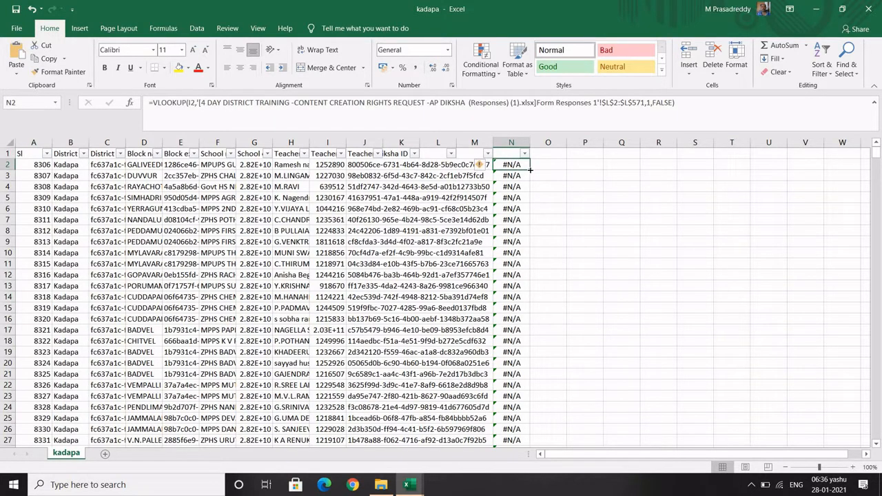
double_click(530, 170)
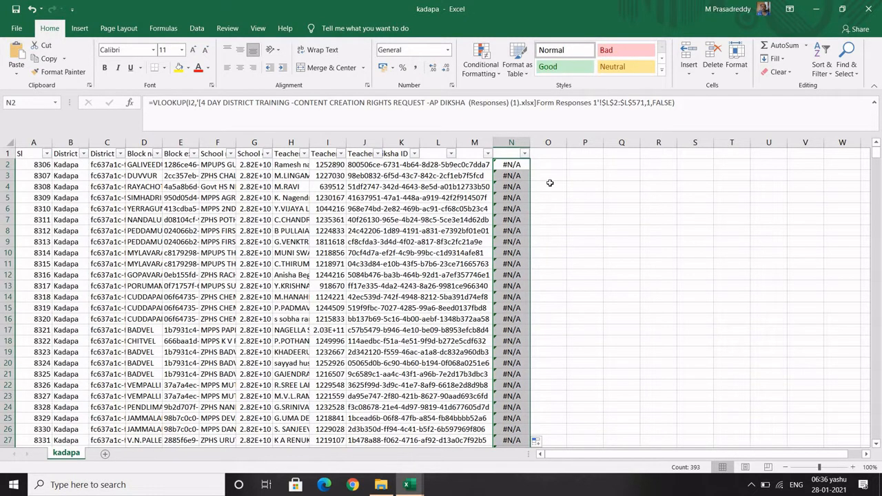
left_click(550, 183)
Filter column N to hide #N/A and (Blanks), leaving 14 of 672 matched rows
left_click(525, 153)
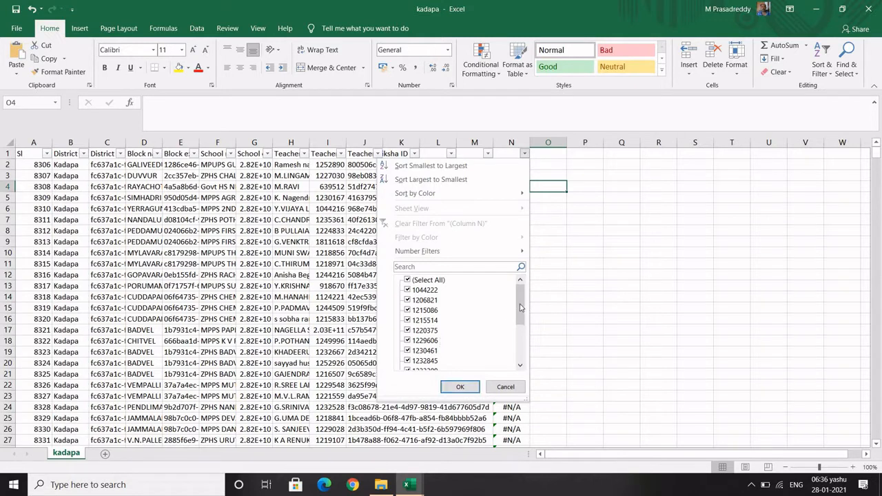
left_click_drag(520, 308, 520, 357)
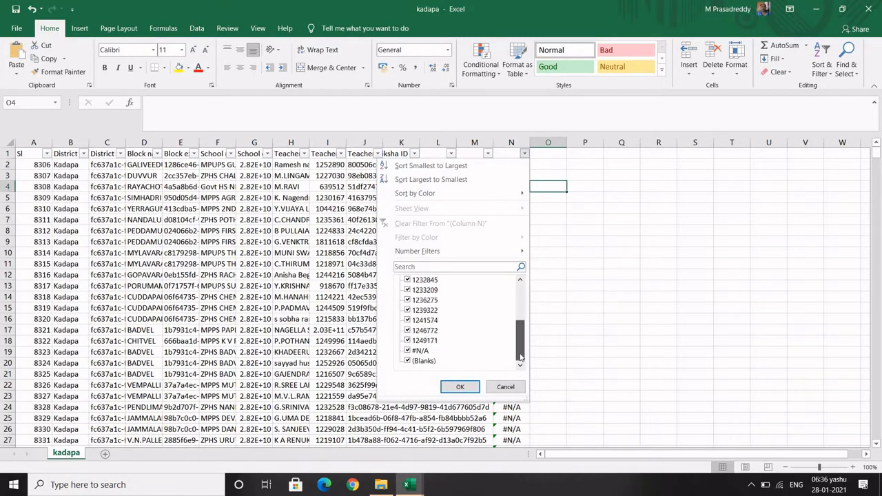
left_click(408, 350)
left_click(407, 360)
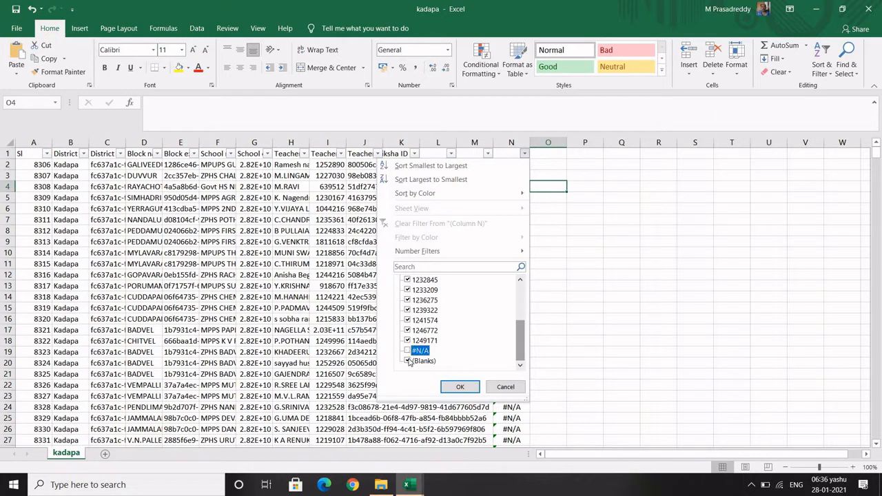
left_click(460, 388)
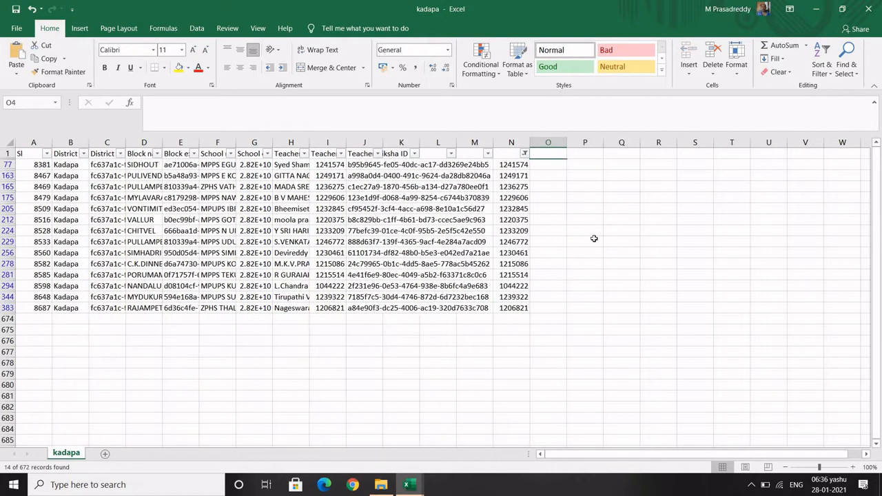
left_click(594, 239)
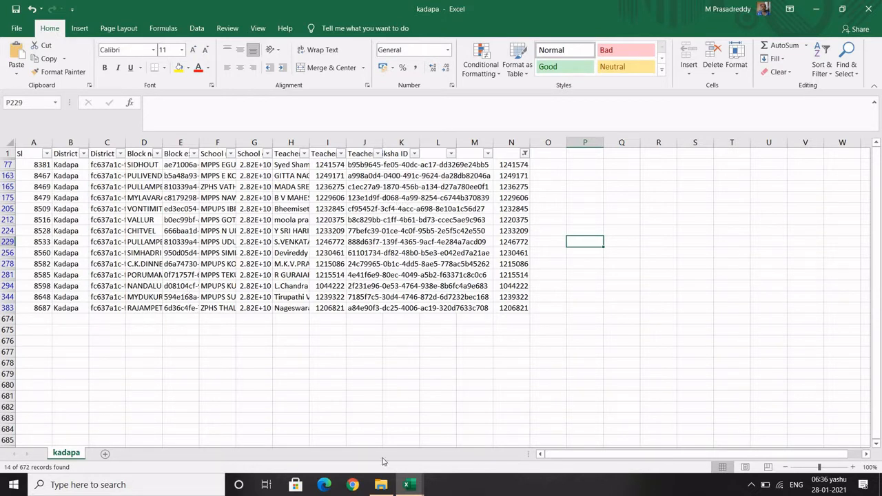
left_click(412, 486)
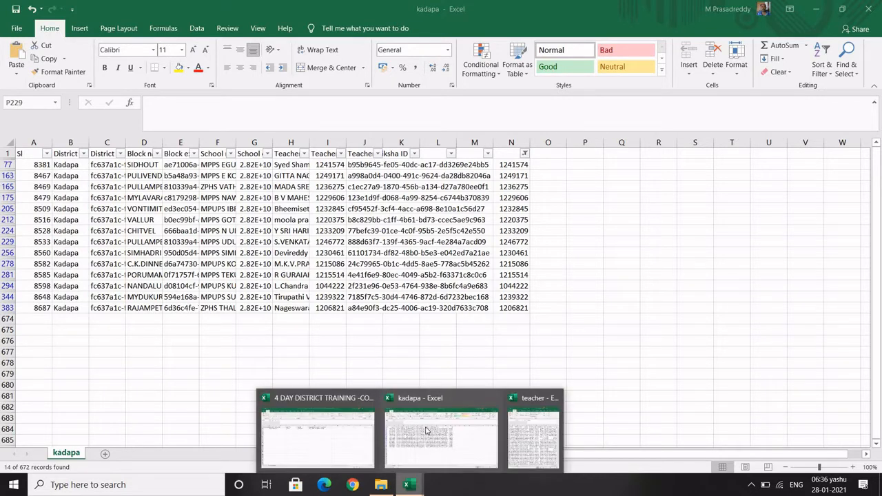
mouse_move(334, 413)
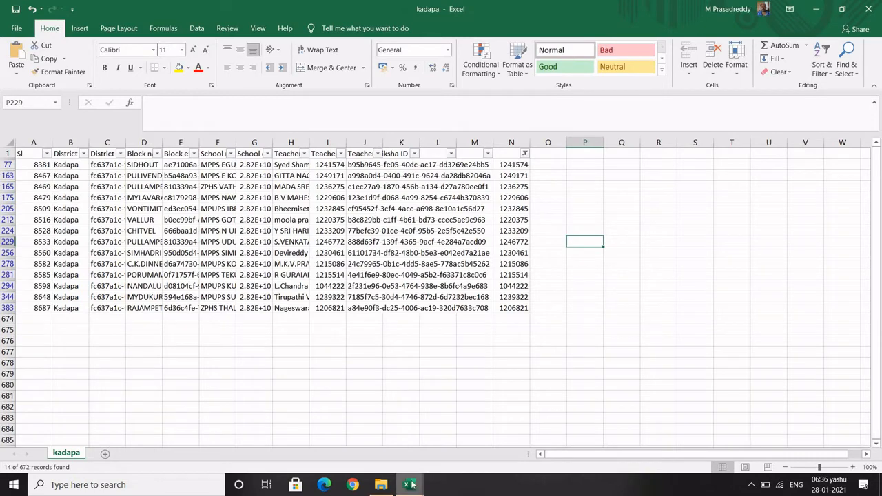
mouse_move(412, 486)
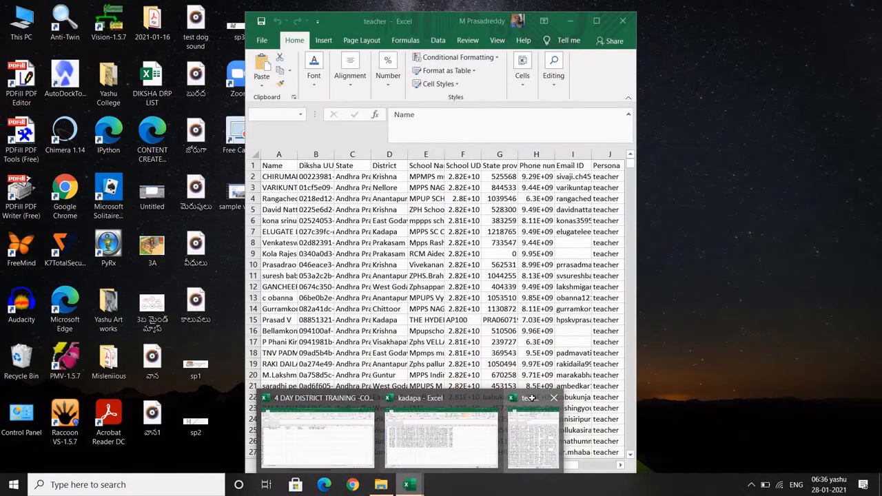
Maximize the teacher workbook, enable header filters and filter District to KADAPA
left_click(531, 398)
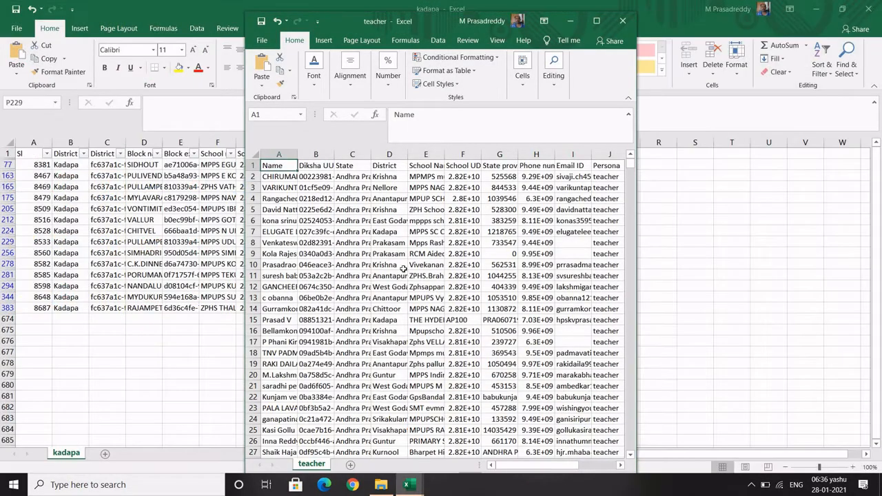
left_click(597, 22)
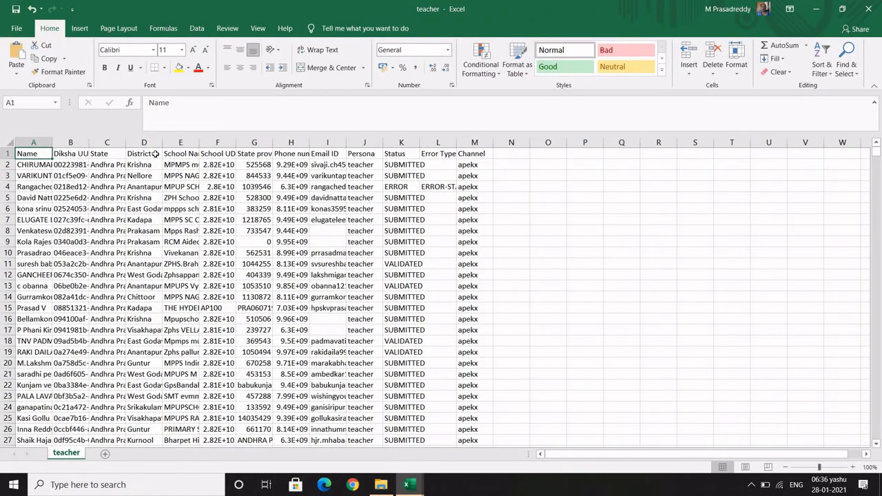
left_click(9, 153)
key("ctrl+shift+l")
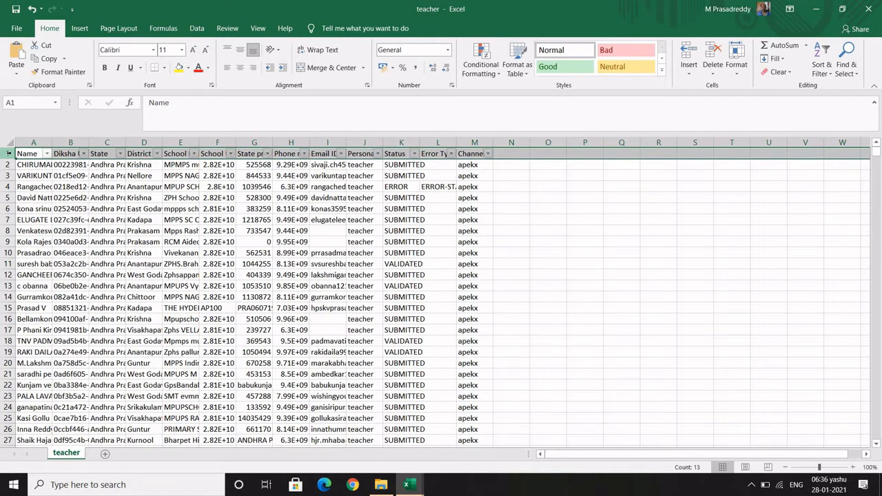
left_click(158, 154)
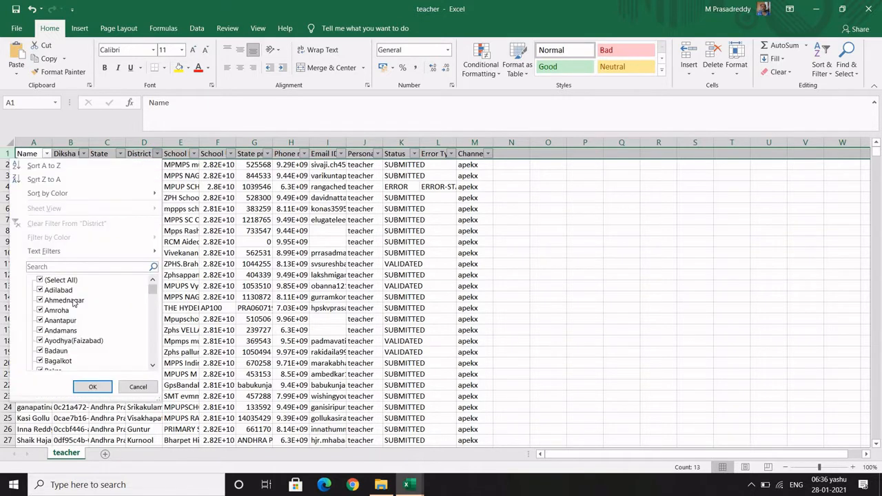
left_click(51, 267)
type("KADAPA")
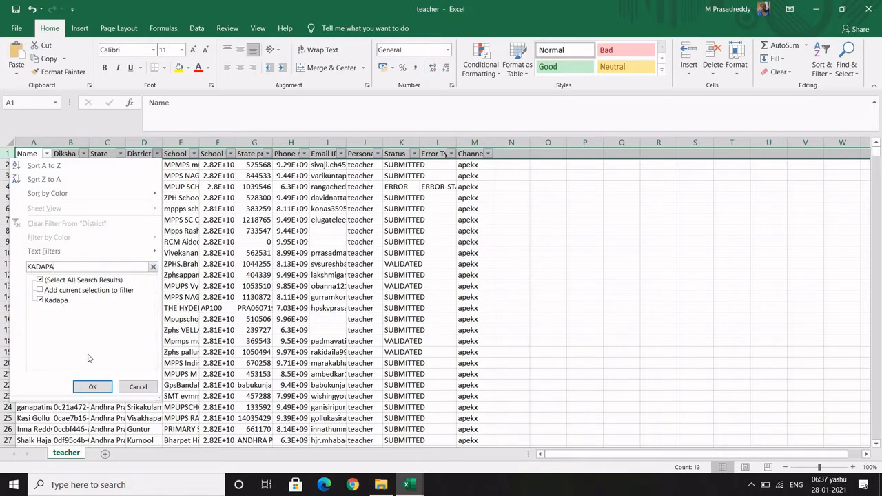
left_click(91, 386)
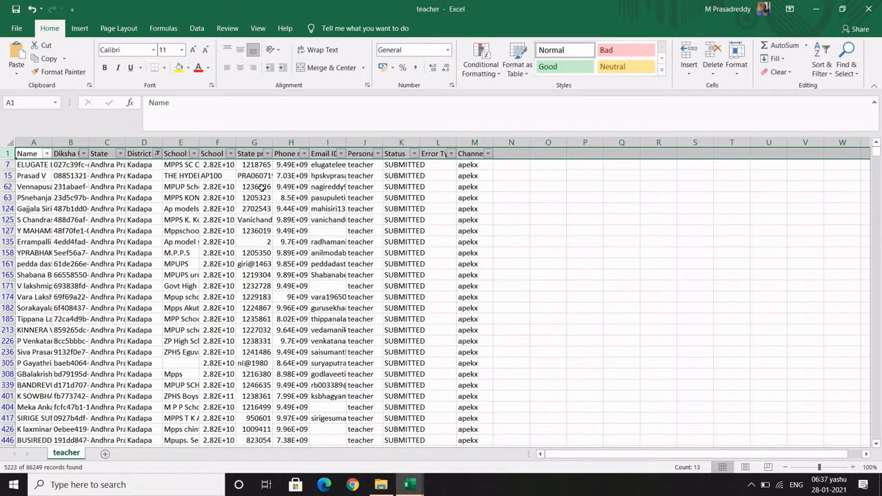
Exclude VALIDATED from the Status filter, leaving 5196 of 86249 records
left_click(415, 153)
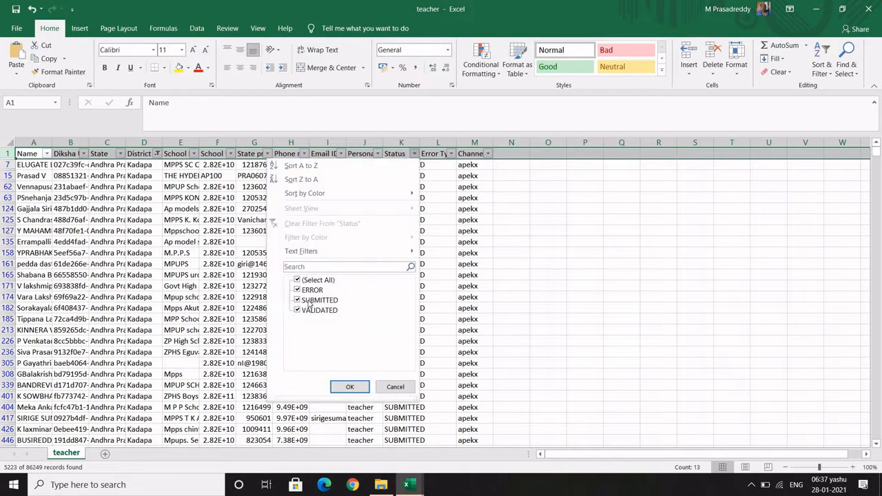
left_click(300, 311)
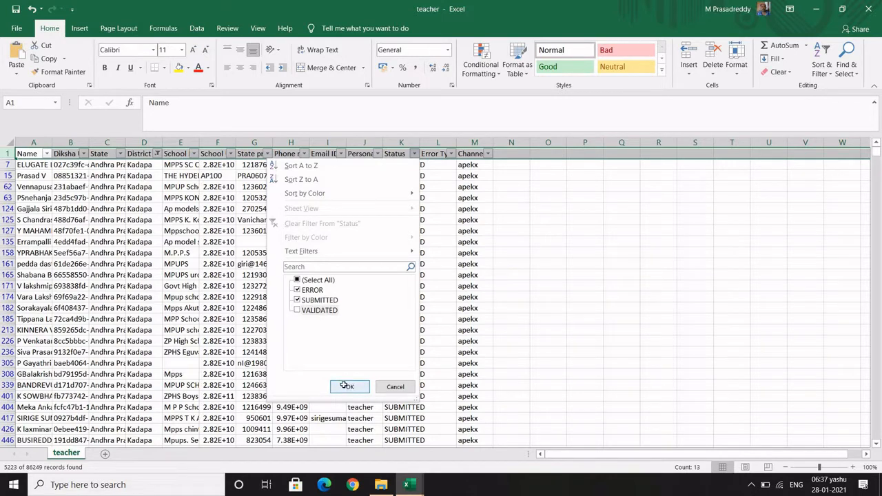
left_click(347, 388)
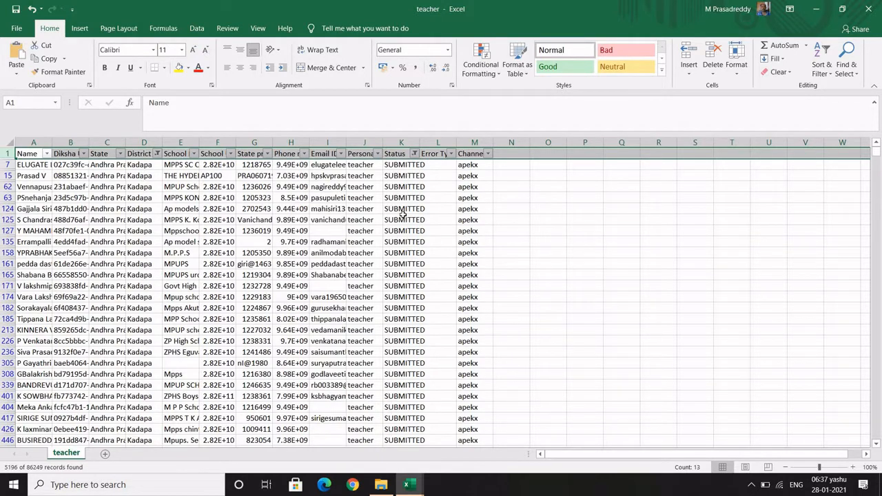
left_click(506, 165)
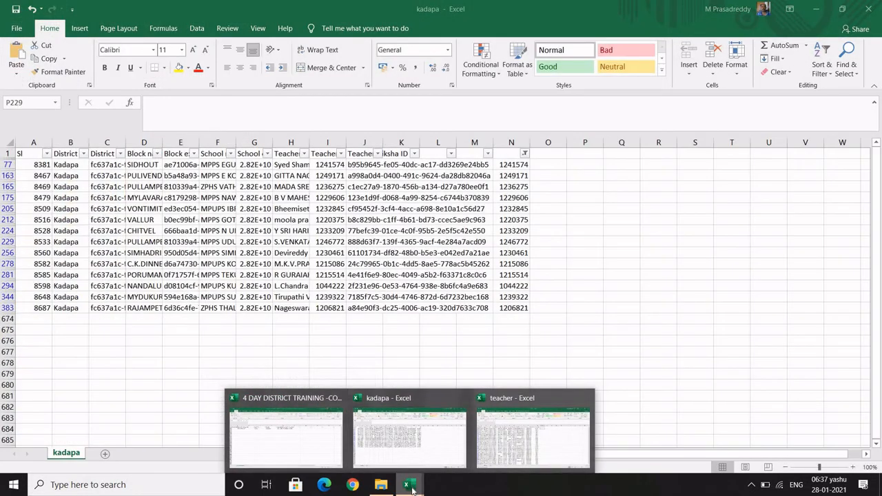
Start =VLOOKUP(G7, in teacher cell N7 and bring up the open Excel windows
left_click(523, 428)
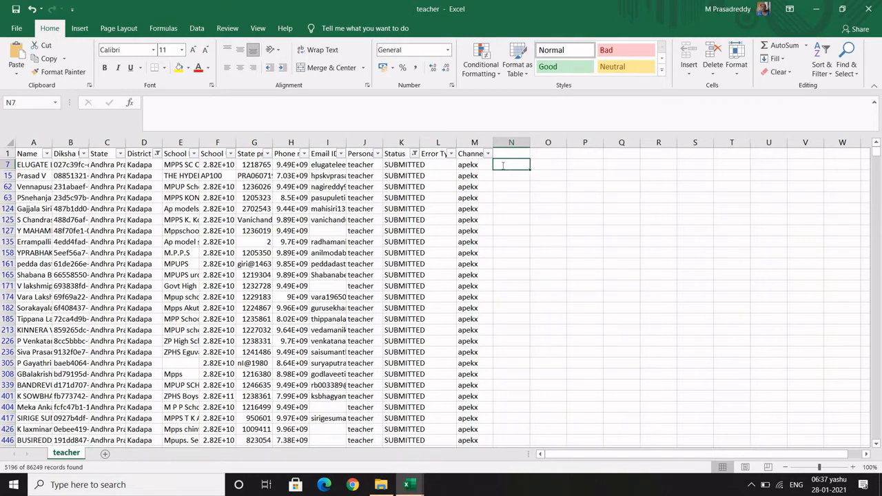
type("=V")
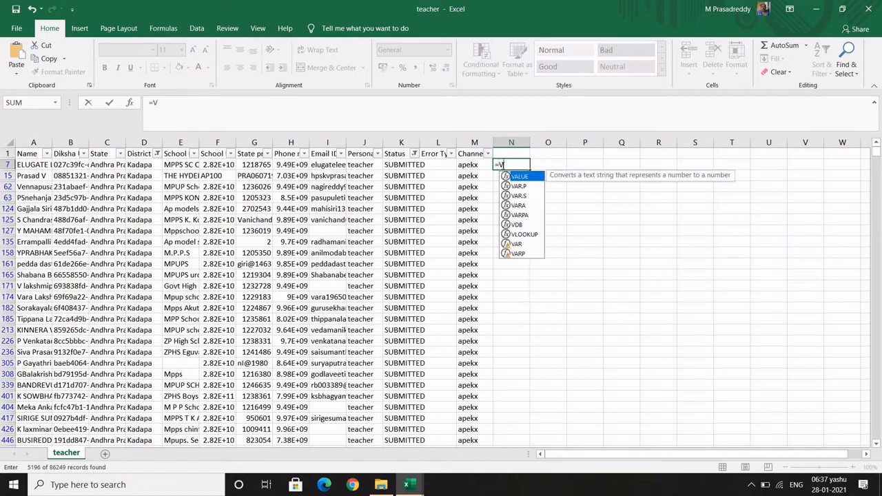
type("LOOKUP(")
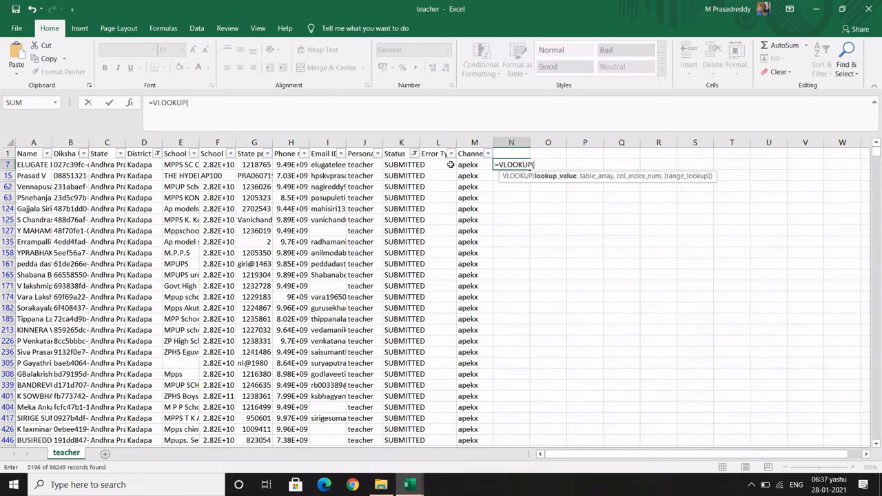
left_click(256, 167)
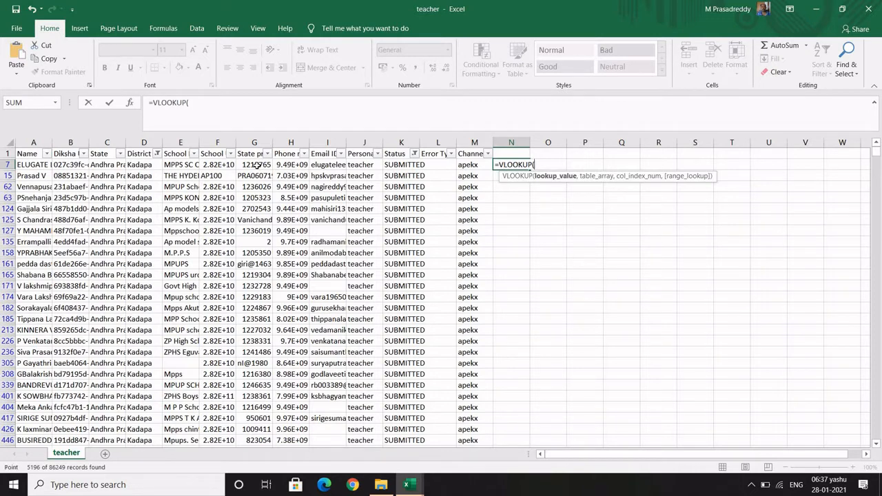
left_click(204, 102)
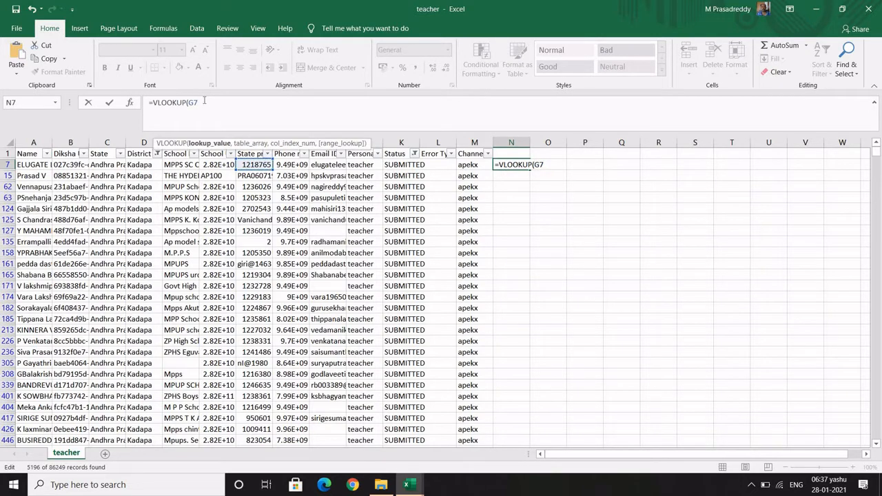
type(",")
left_click(407, 488)
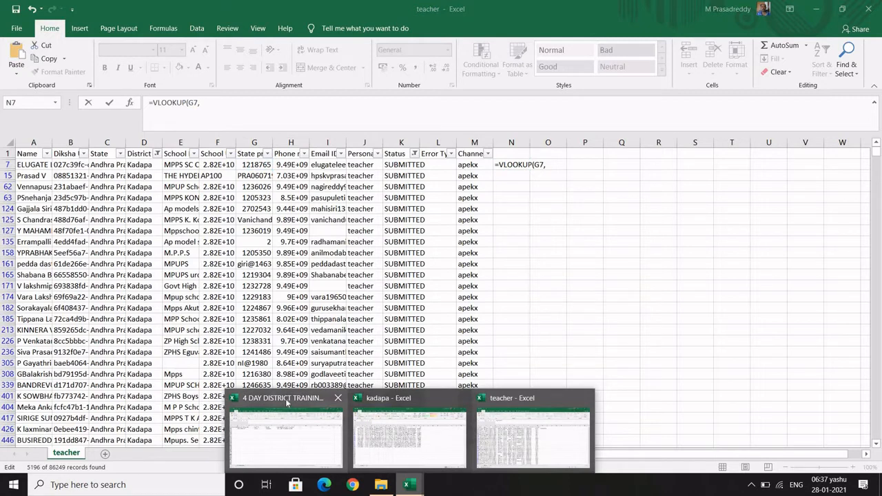
Point the lookup's table range at the form responses Treasury Id column, L2:L571
left_click(286, 399)
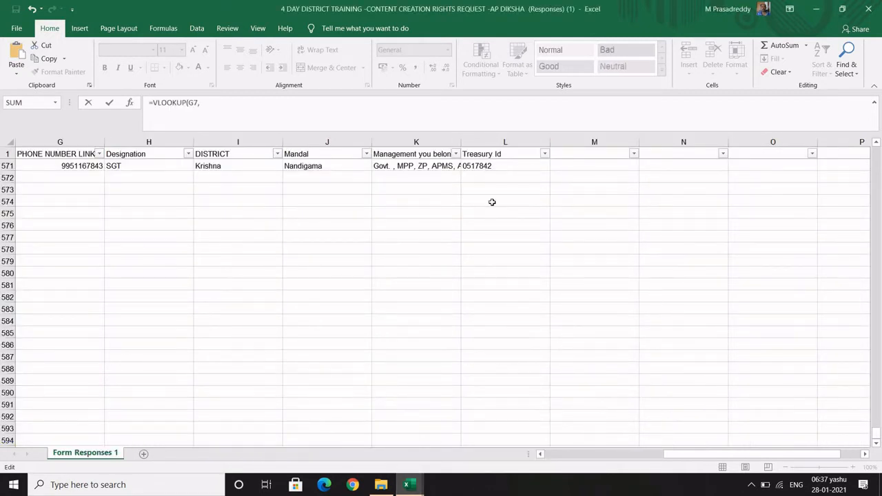
scroll(492, 202, "up", 7)
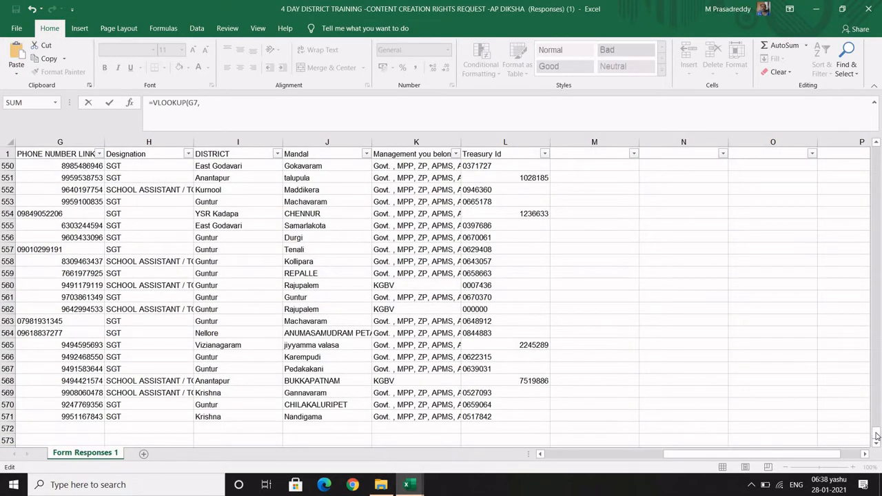
left_click_drag(876, 433, 879, 147)
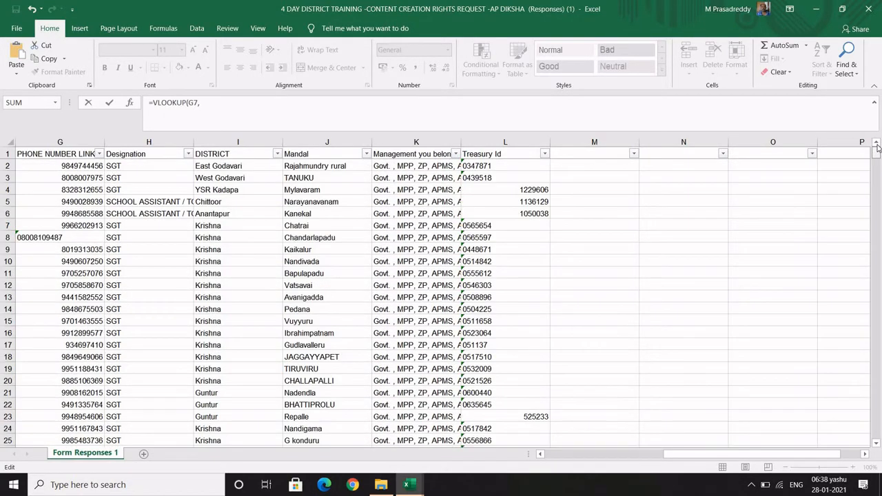
left_click(495, 166)
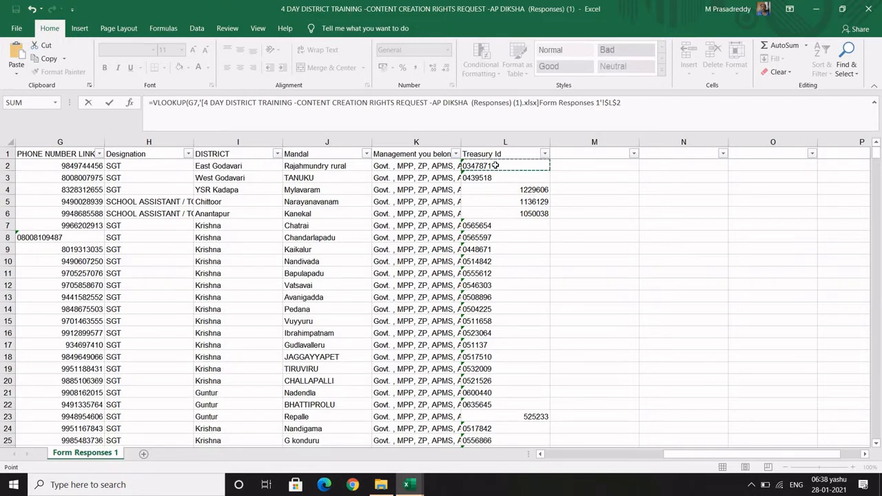
key("ctrl+shift+Down")
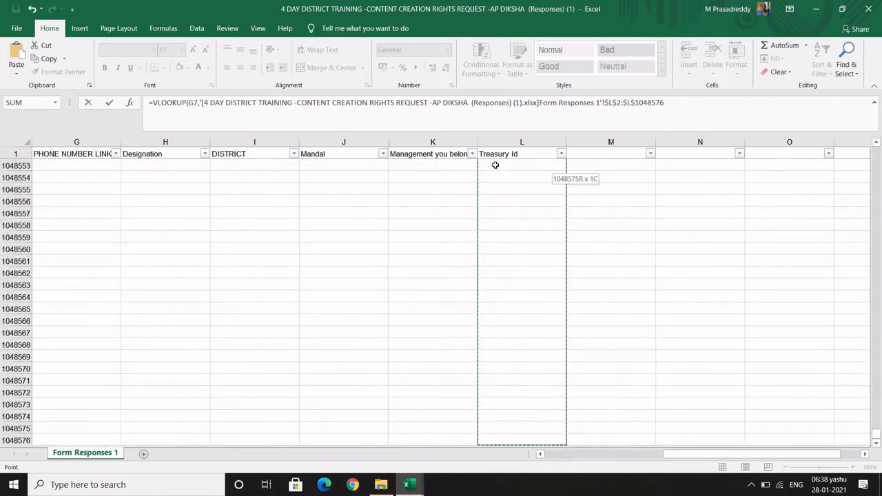
key("ctrl+shift+Up")
key("ctrl+shift+Up")
key("ctrl+shift+Down")
key("ctrl+shift+Down")
key("ctrl+shift+Up")
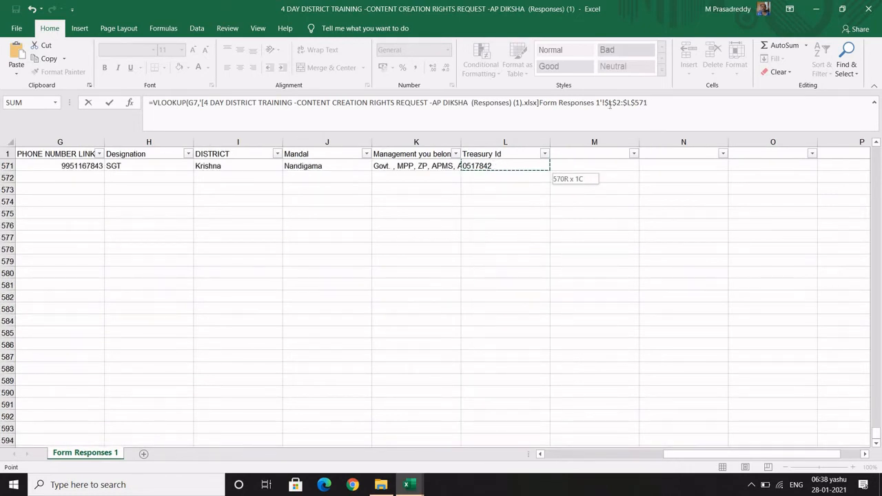
Finish the N7 VLOOKUP with column index 1 and FALSE for exact matching
left_click(654, 102)
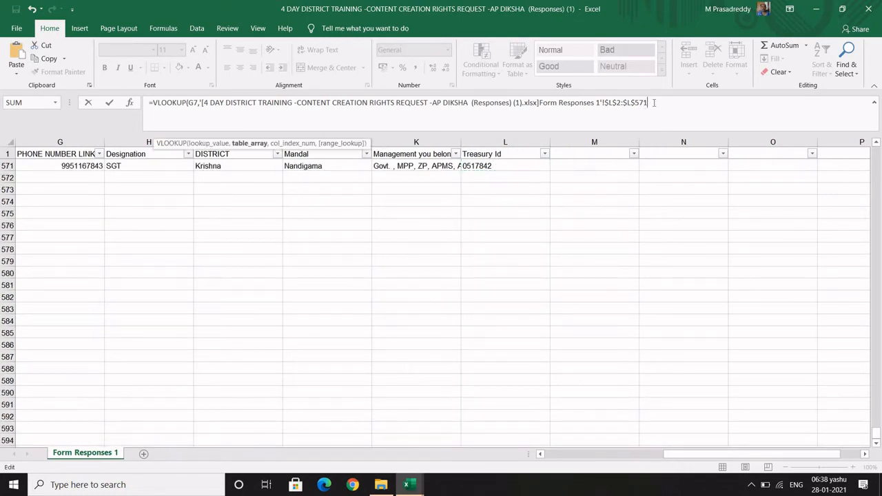
type(",")
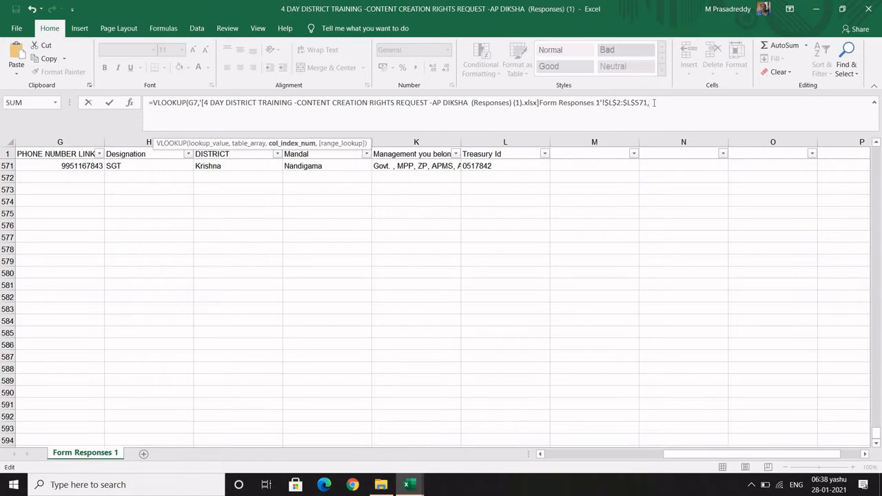
type("1,")
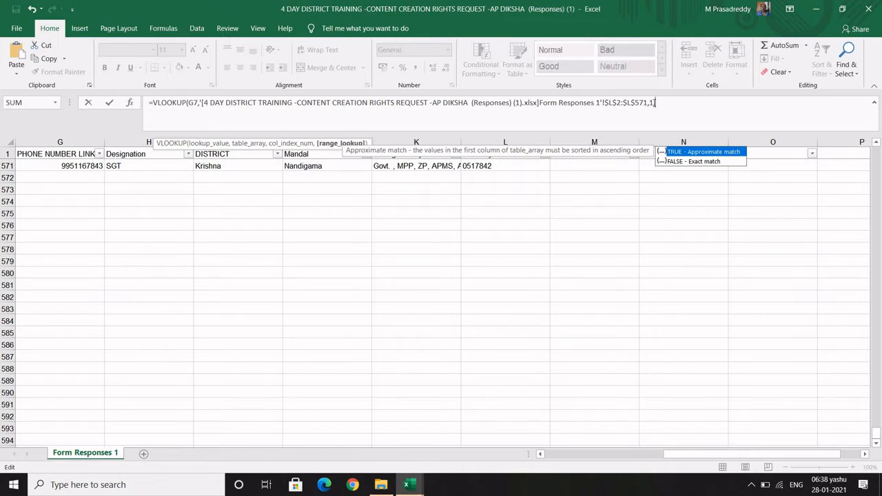
type("FALSE)")
key("Return")
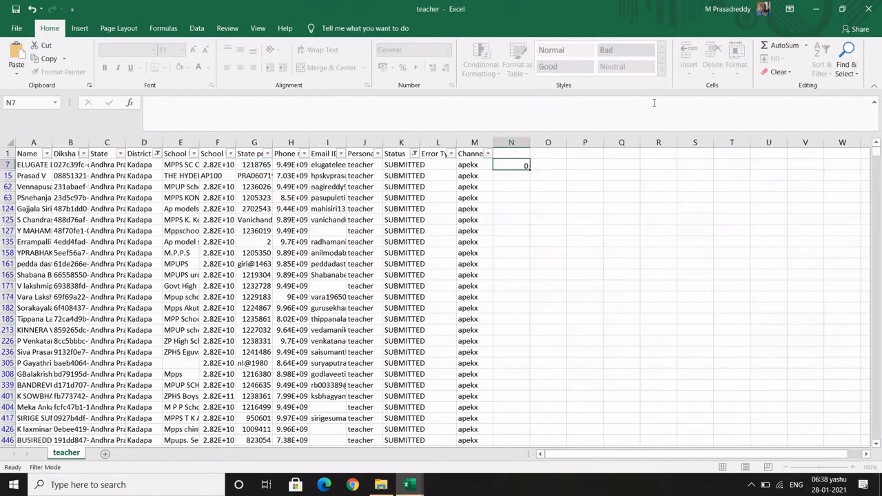
Fill the N7 VLOOKUP down column N across all filtered Kadapa teacher rows
left_click(511, 166)
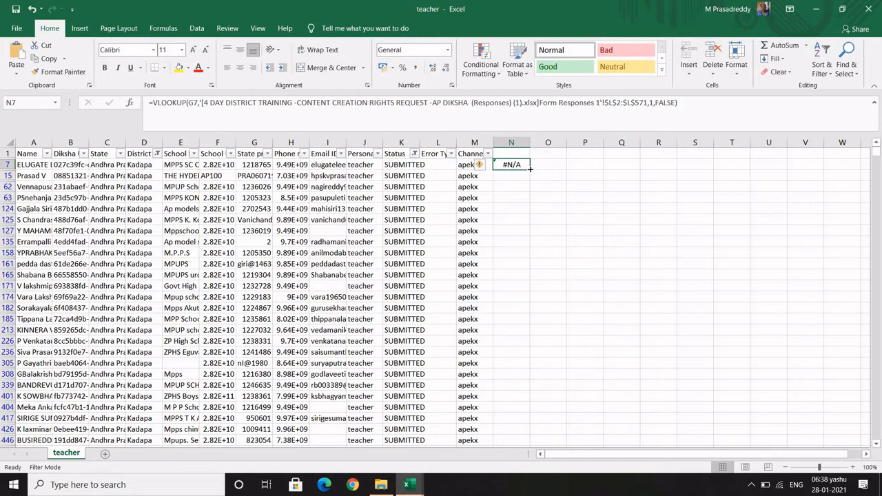
double_click(531, 169)
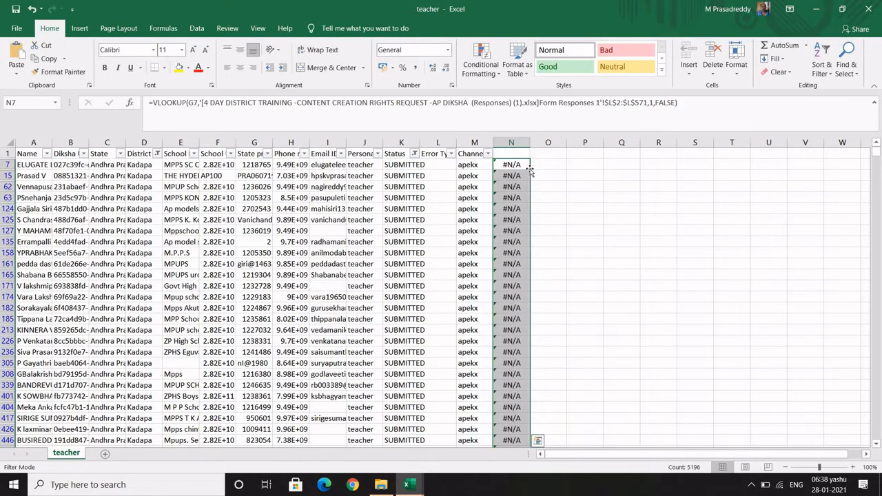
left_click(514, 153)
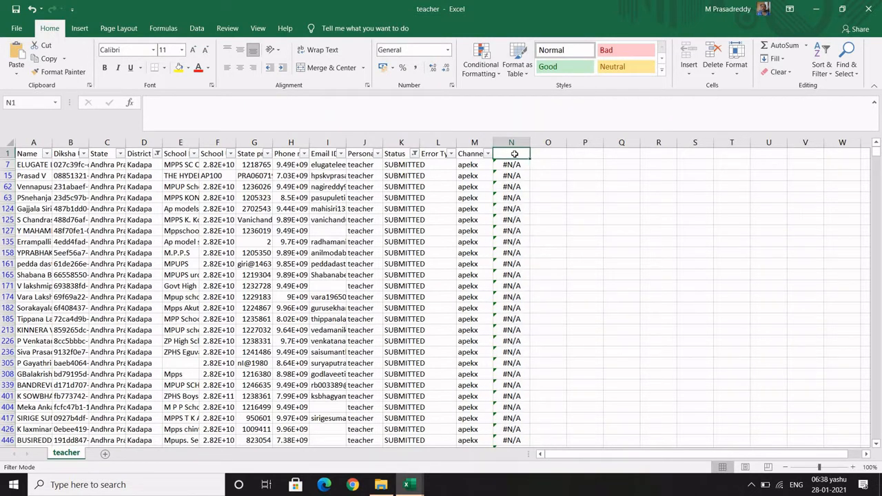
Reapply filters and exclude #N/A and blanks in column N, leaving 39 of 86249 records
key("ctrl+shift+l")
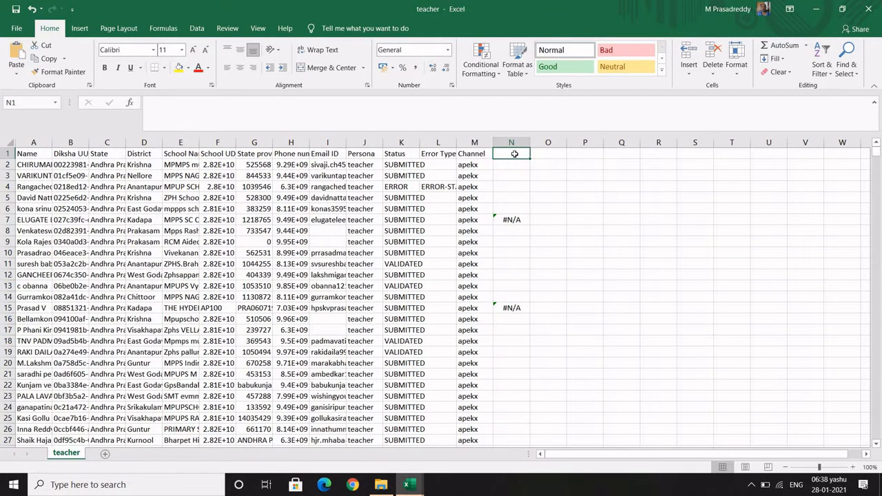
key("ctrl+shift+l")
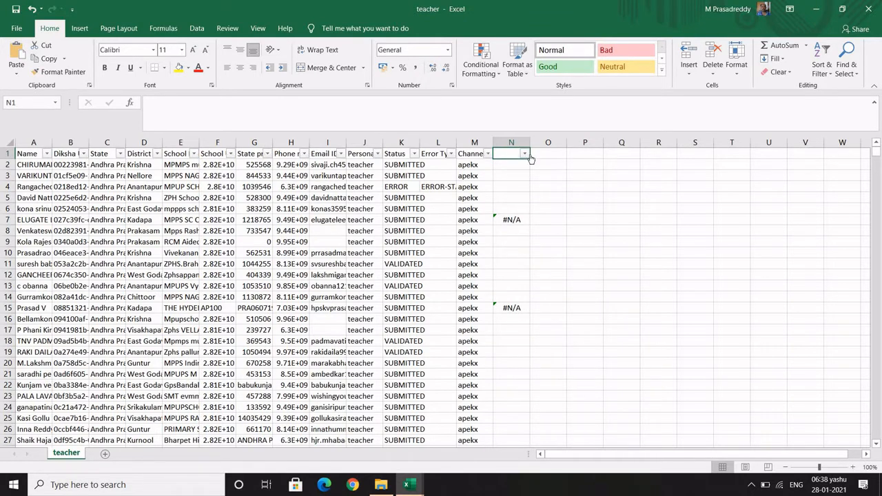
left_click(524, 153)
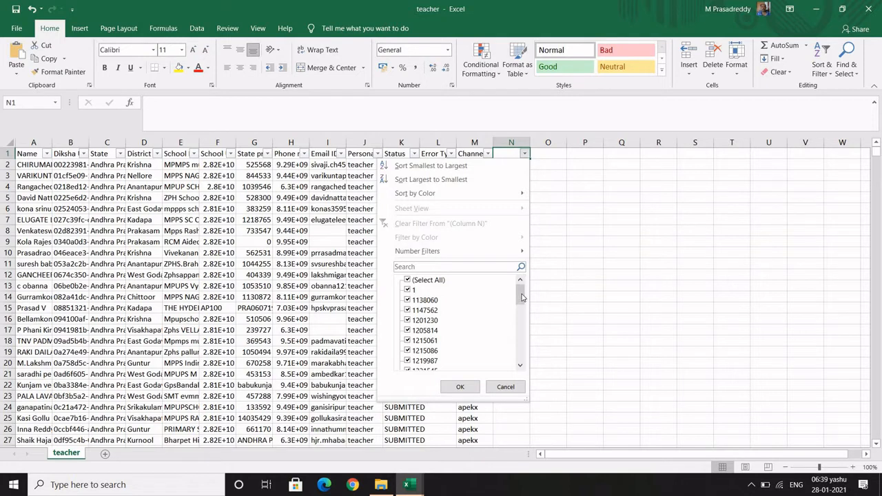
scroll(520, 357, "down", 5)
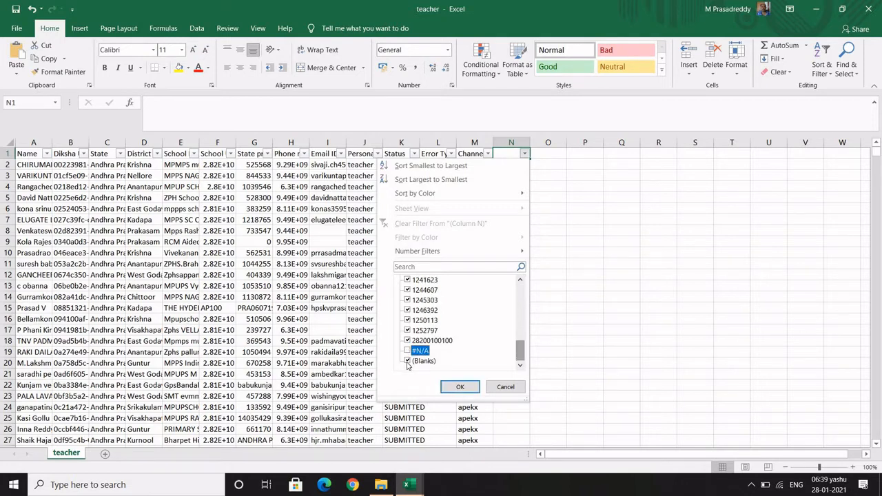
left_click(407, 351)
key("space")
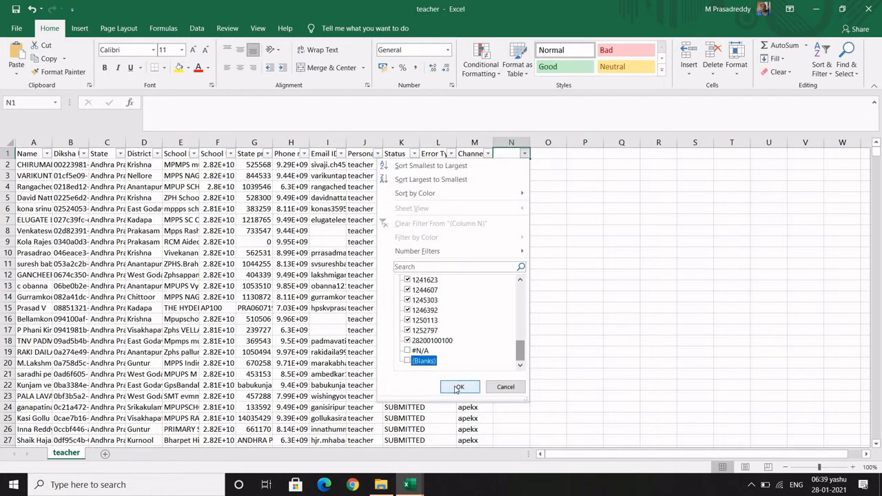
left_click(458, 387)
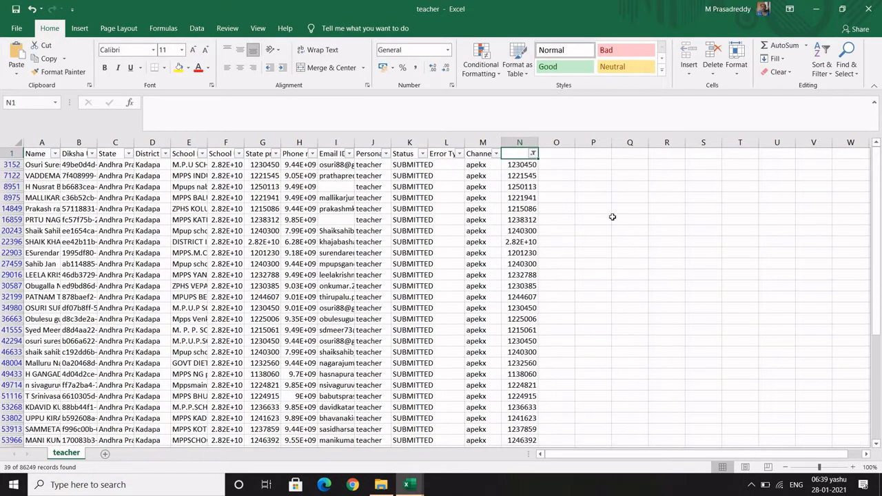
left_click(612, 220)
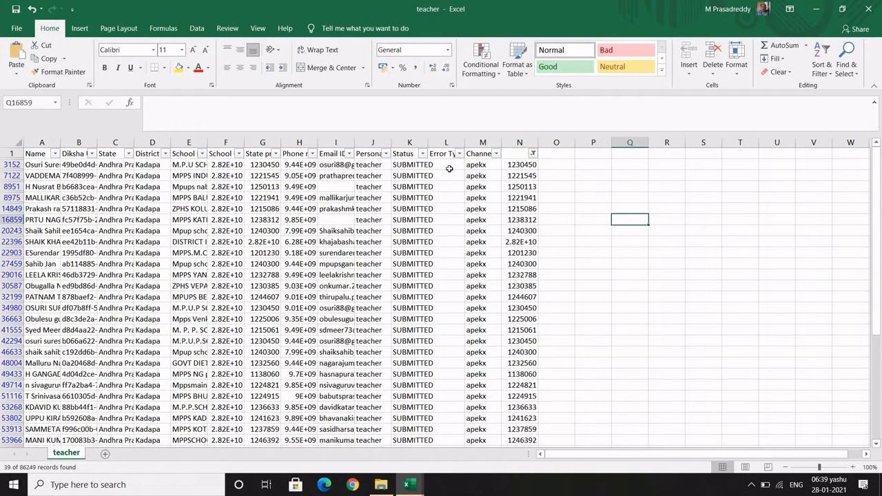
left_click(335, 165)
key("Down")
key("Down")
key("Down")
key("Down")
key("Down")
key("Down")
key("Down")
key("Down")
key("Down")
key("Down")
key("Down")
key("Down")
key("Down")
key("Down")
key("Down")
key("Down")
key("Down")
key("Down")
key("Down")
key("Down")
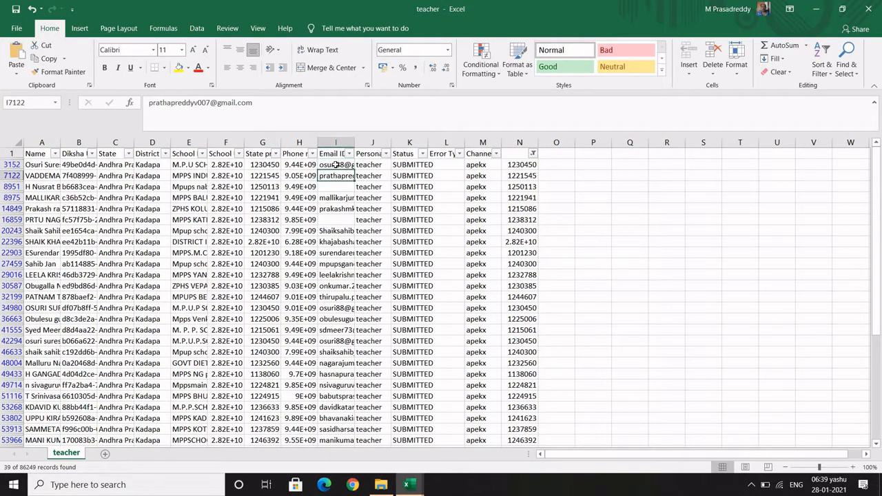
key("Down")
key("Down")
key("Down")
key("Down")
key("Down")
key("Down")
key("Down")
key("Down")
key("Down")
key("Down")
key("Down")
key("Down")
key("Down")
key("Down")
key("Down")
key("Down")
key("Down")
key("Down")
key("Down")
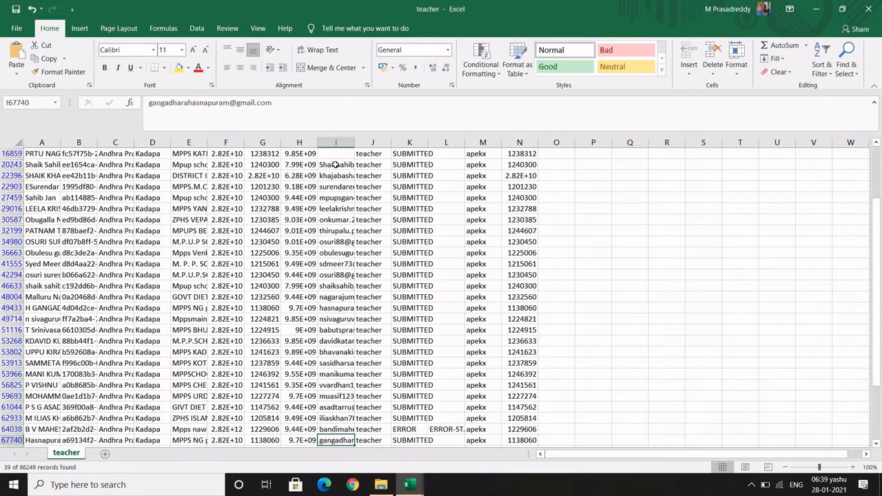
key("Up")
key("Up")
key("Up")
key("Up")
key("Up")
key("Up")
key("Up")
key("Up")
key("Up")
key("Up")
key("Up")
key("Up")
key("Up")
key("Up")
key("Up")
key("Up")
key("Up")
key("Up")
key("Up")
key("Up")
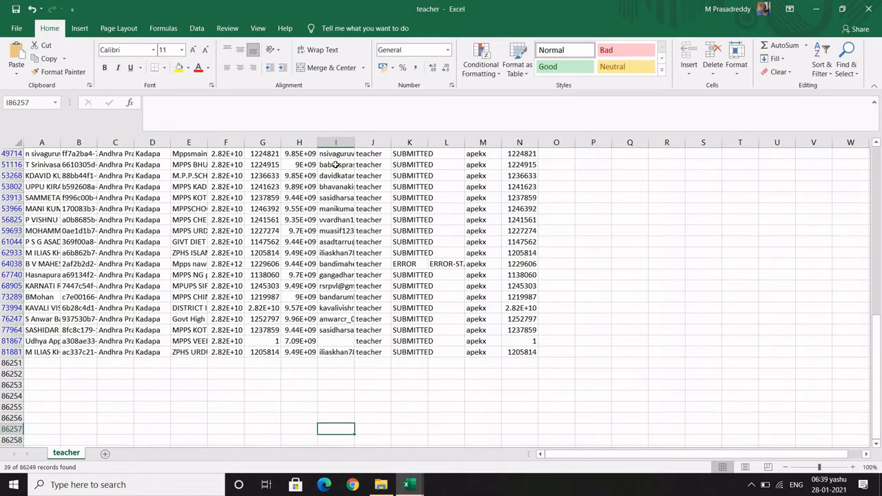
key("Up")
key("Up")
key("Up")
key("Up")
key("Up")
key("Up")
key("Up")
key("Up")
key("Up")
key("Up")
key("Up")
key("Up")
key("Up")
key("Up")
key("Up")
key("Up")
key("Up")
key("Up")
key("Up")
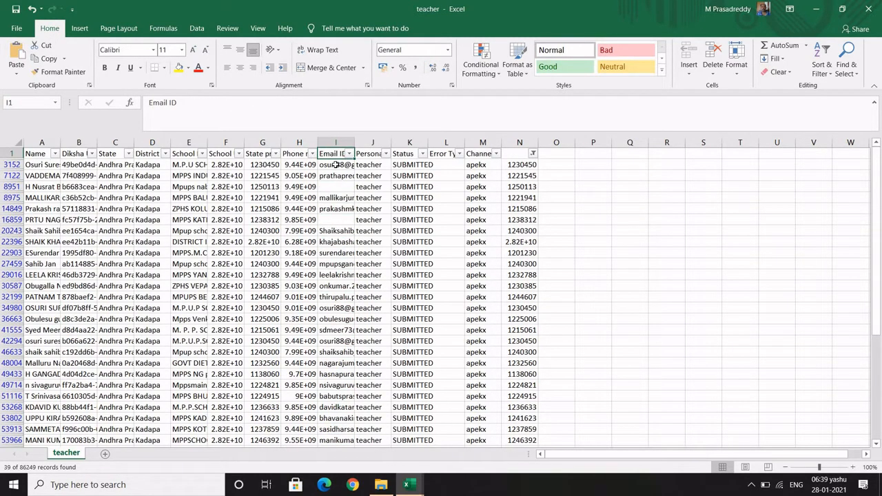
key("Down")
key("Down")
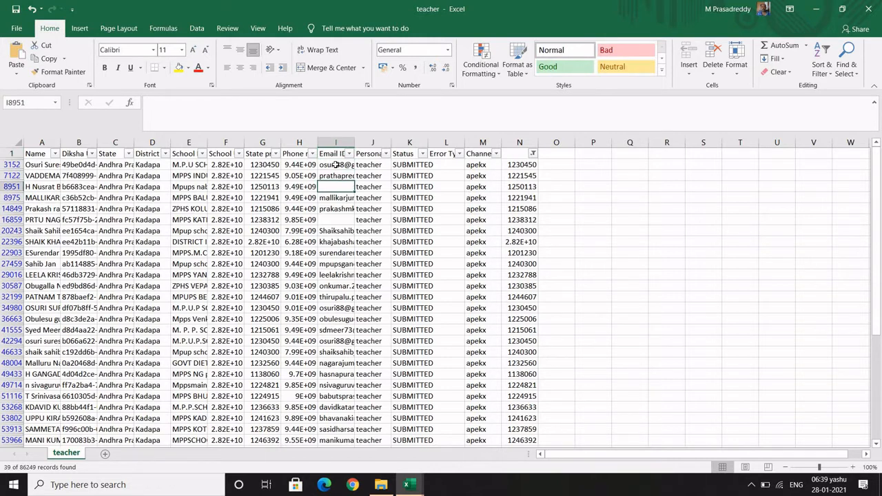
key("Right")
key("Right")
key("Right")
key("Right")
key("Right")
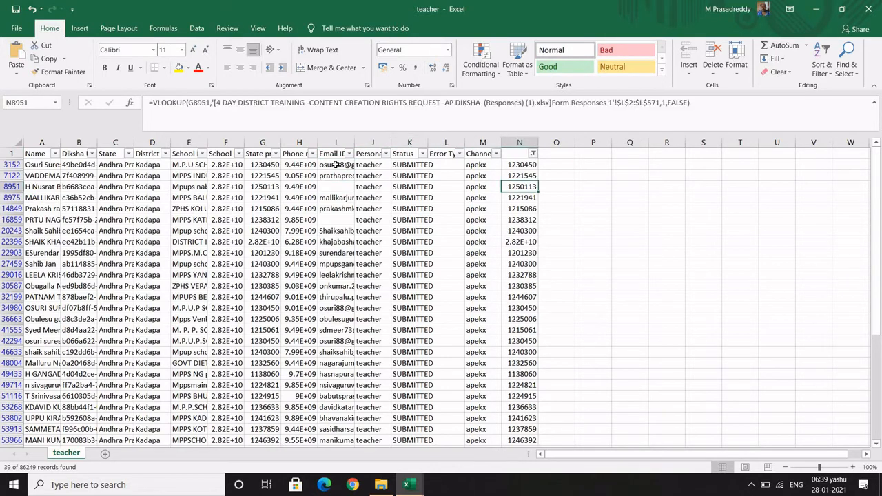
key("Left")
key("Left")
key("Left")
key("Left")
key("Left")
key("Left")
key("Left")
key("Left")
key("Left")
key("Left")
key("Left")
key("Left")
key("Left")
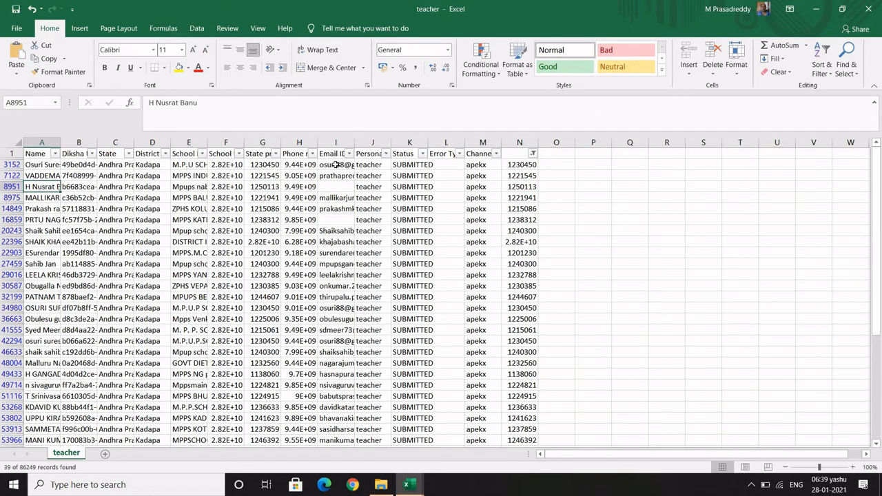
key("Right")
key("Right")
key("Right")
key("Right")
key("Right")
key("Right")
key("Right")
key("Right")
key("Right")
key("Right")
key("Right")
key("Right")
key("Left")
key("Left")
key("Left")
key("Left")
key("Left")
key("Left")
key("Left")
key("Left")
key("Left")
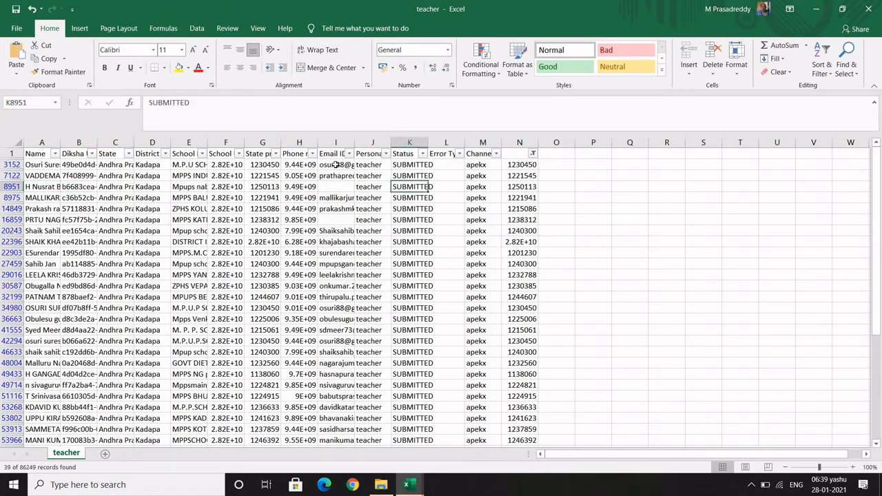
key("Right")
key("Right")
key("Right")
key("Right")
key("Right")
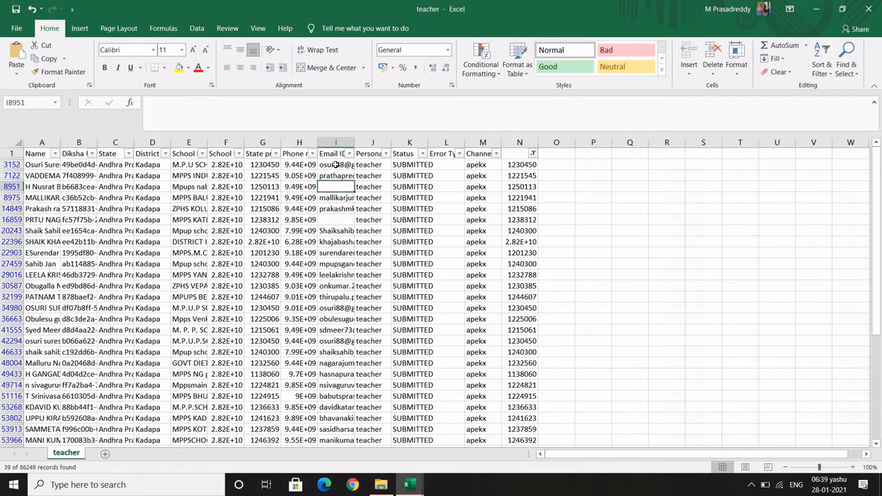
key("Right")
key("Right")
key("Right")
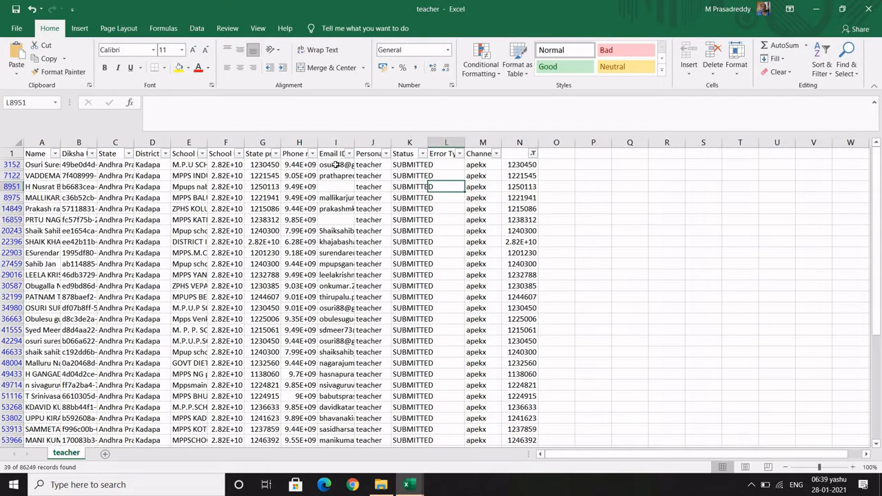